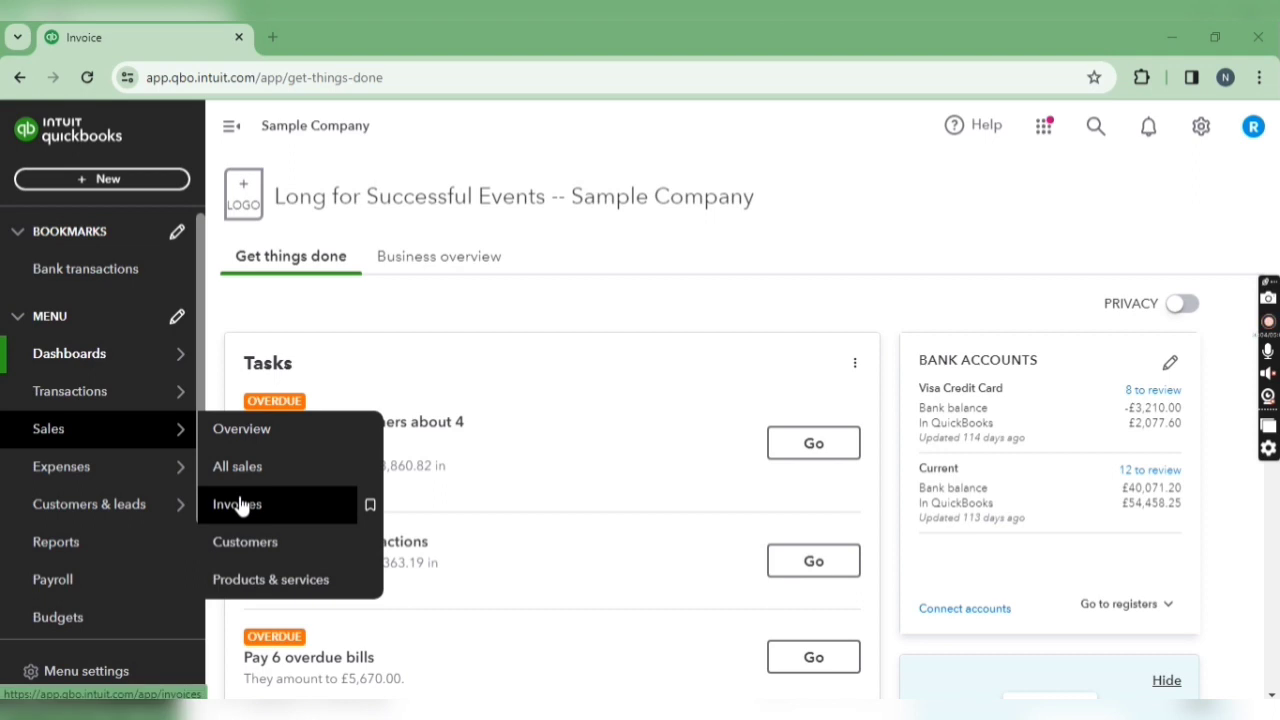
Step: Open the Customers list under Sales, look through it and show the additional actions for the Ko International Ltd customer
click(303, 540)
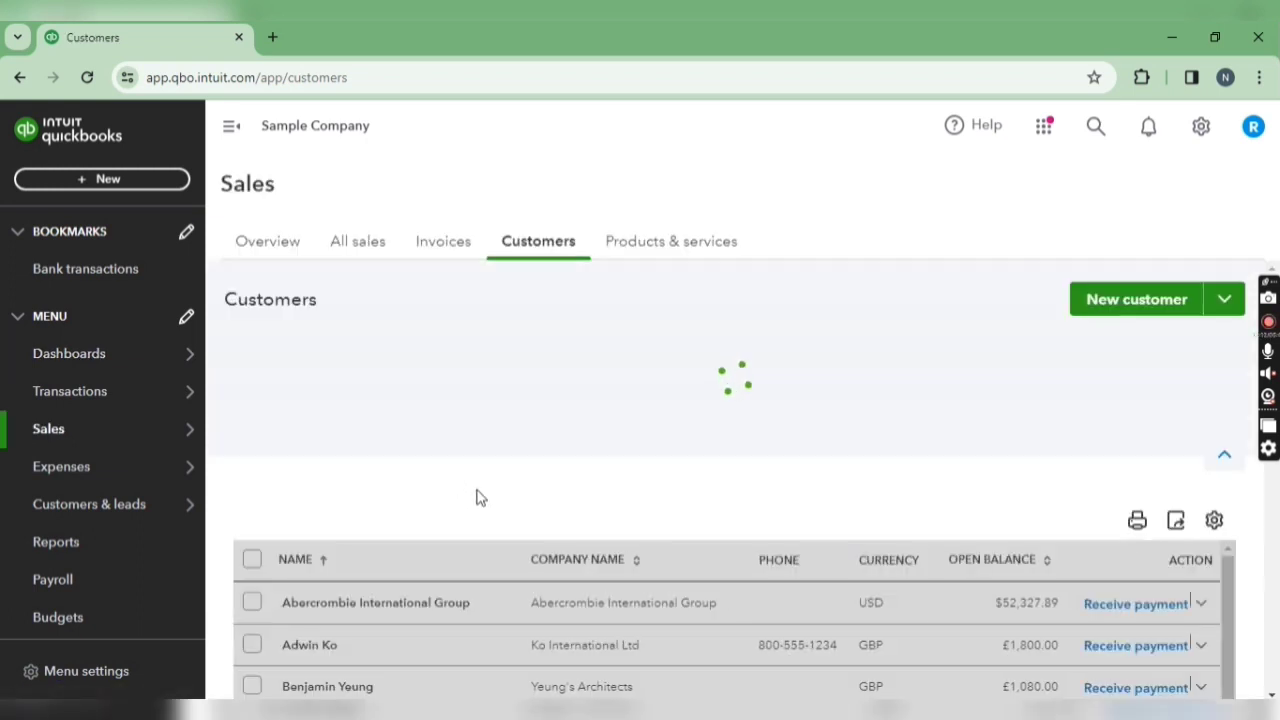
scroll(1037, 600, down, 10)
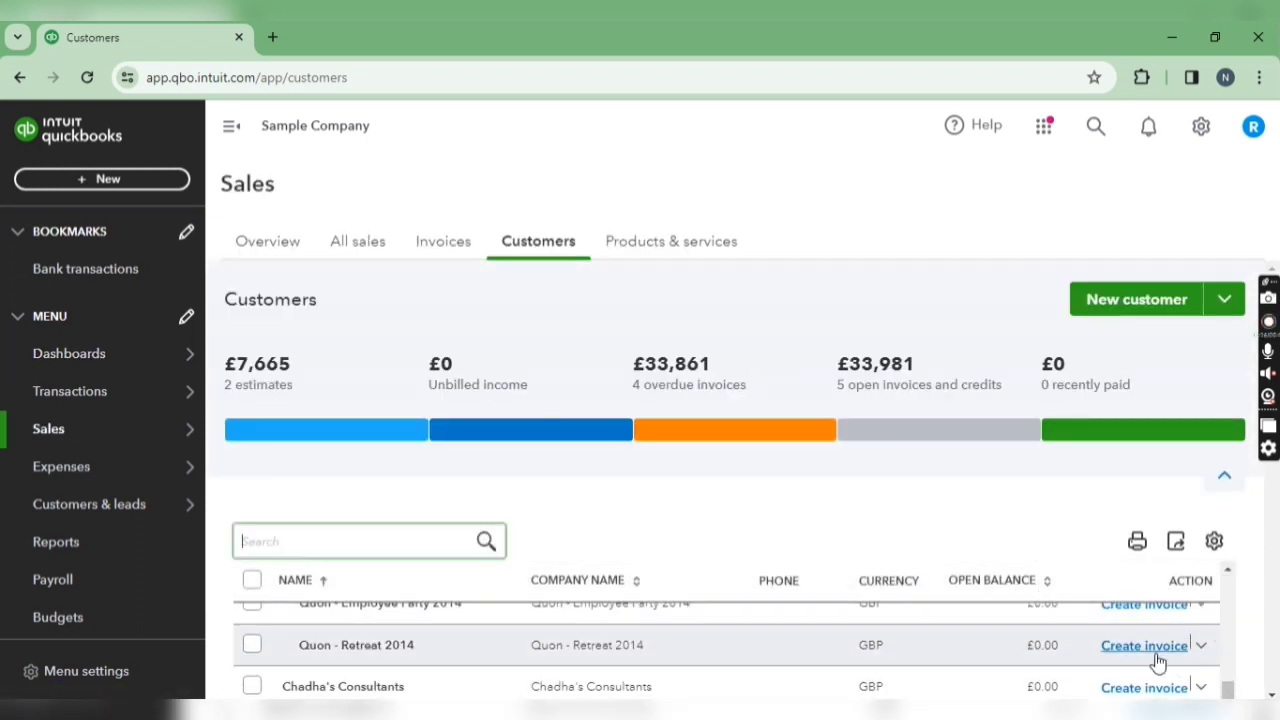
scroll(1130, 630, up, 10)
scroll(1240, 578, down, 2)
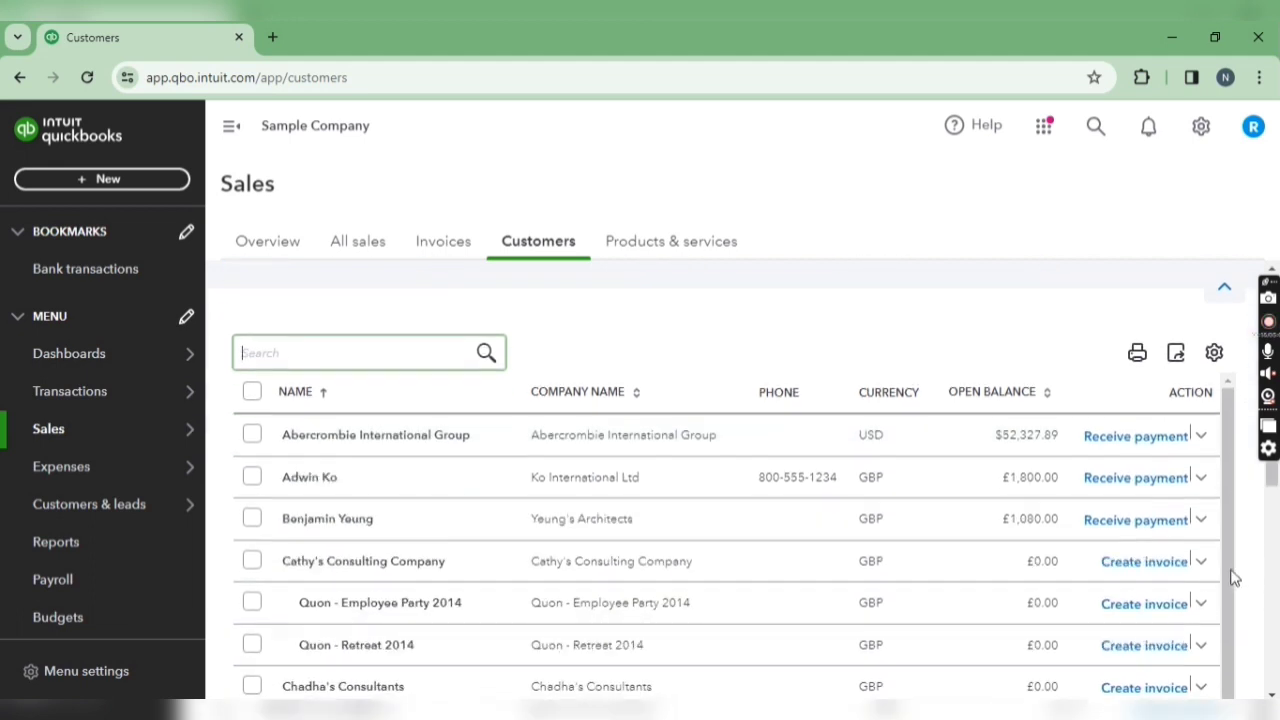
click(1201, 479)
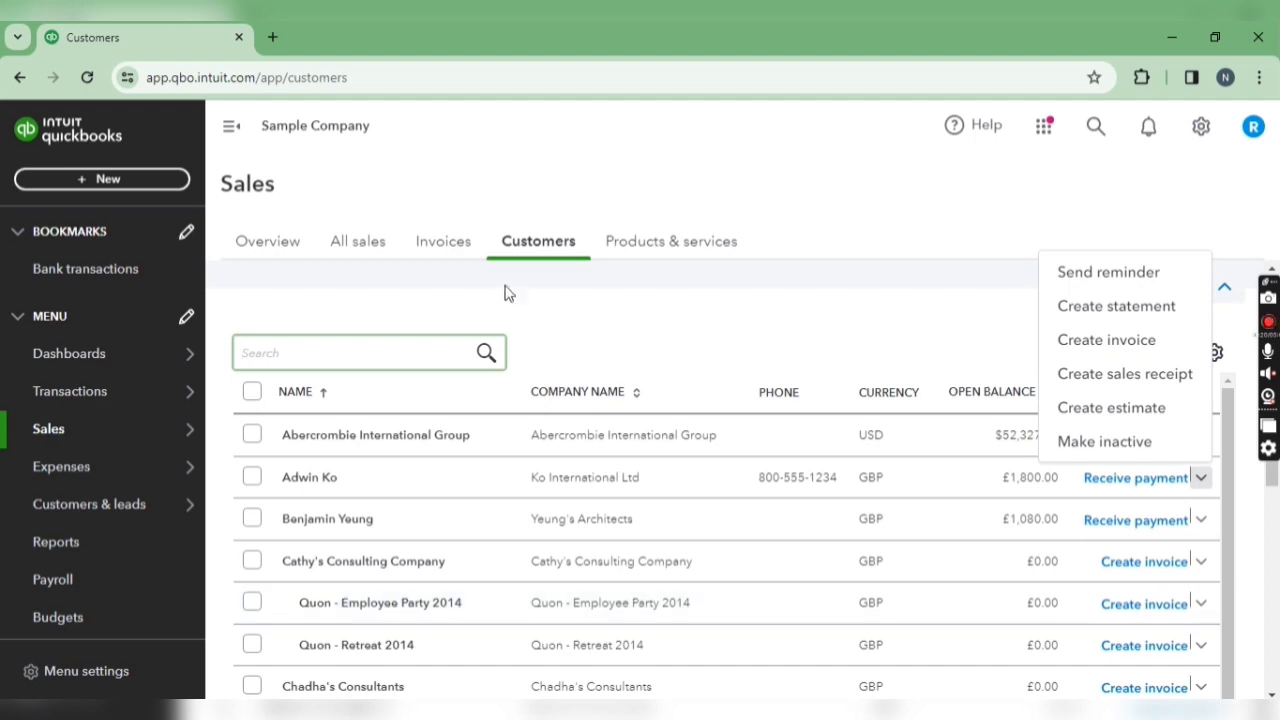
Step: Start a new invoice and add CUSTOMER 001 as a new customer on it, with GBP British Pound Sterling as currency
click(100, 180)
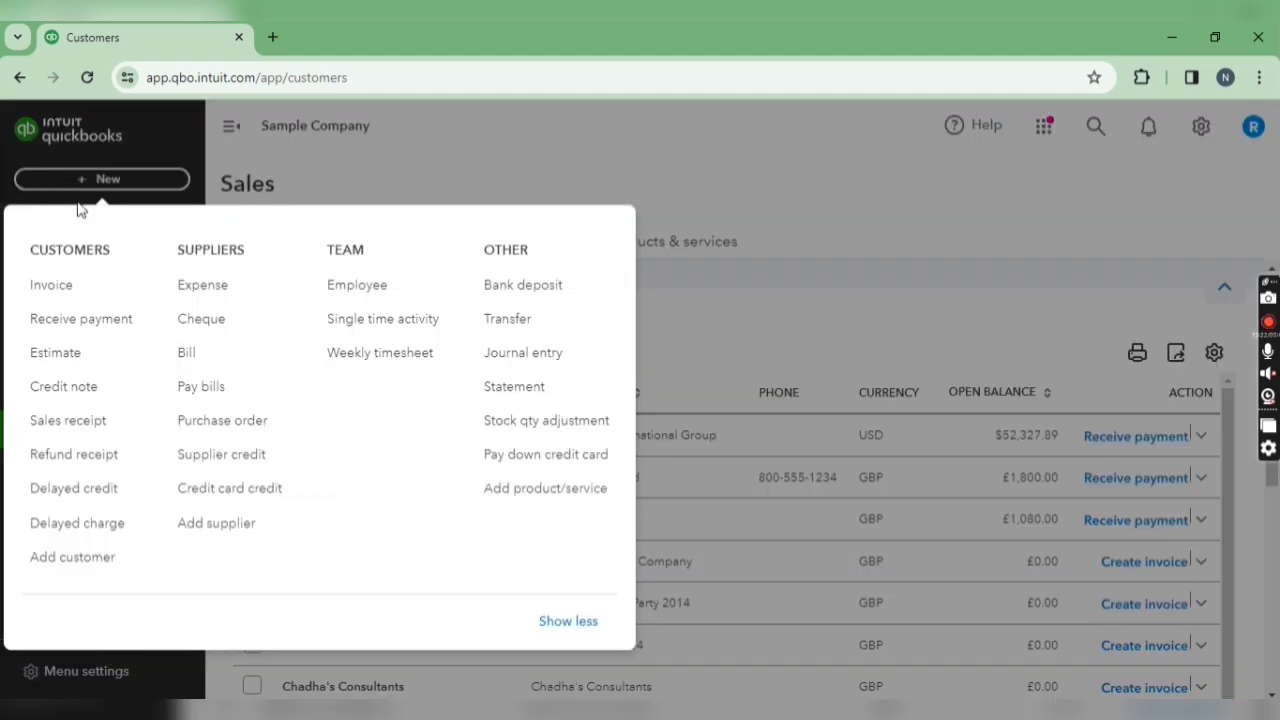
click(60, 300)
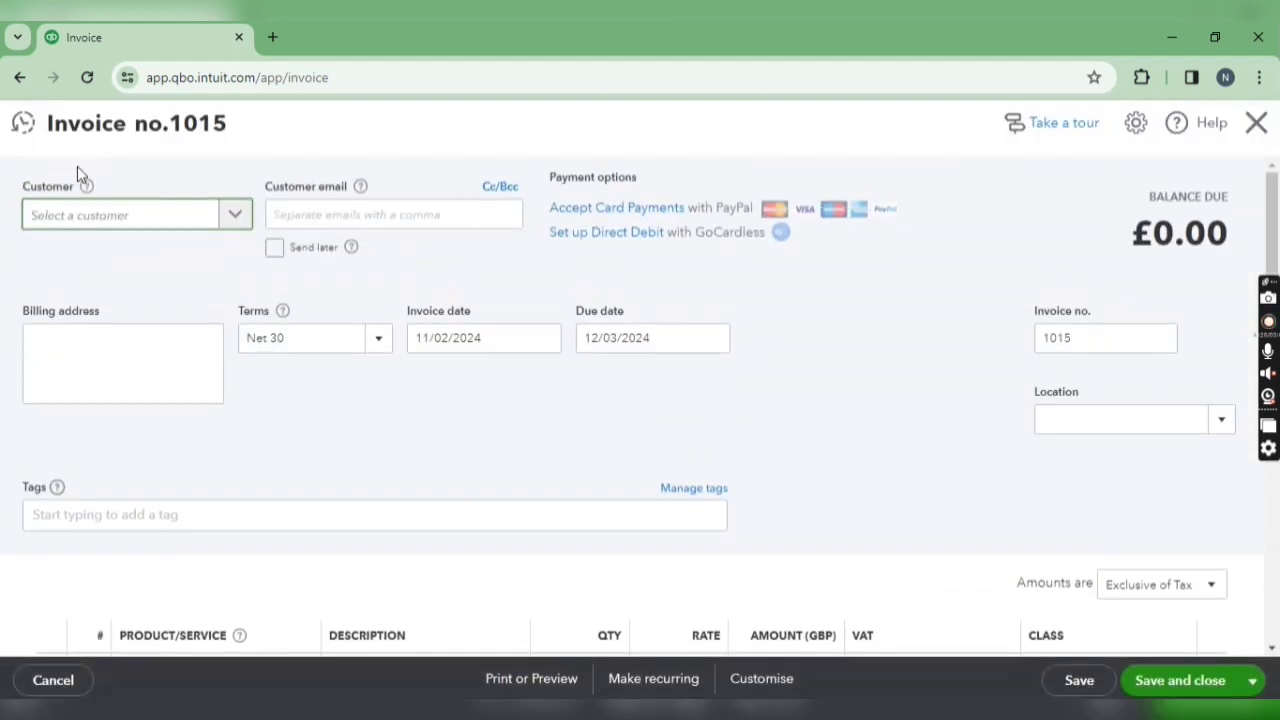
click(236, 229)
click(109, 259)
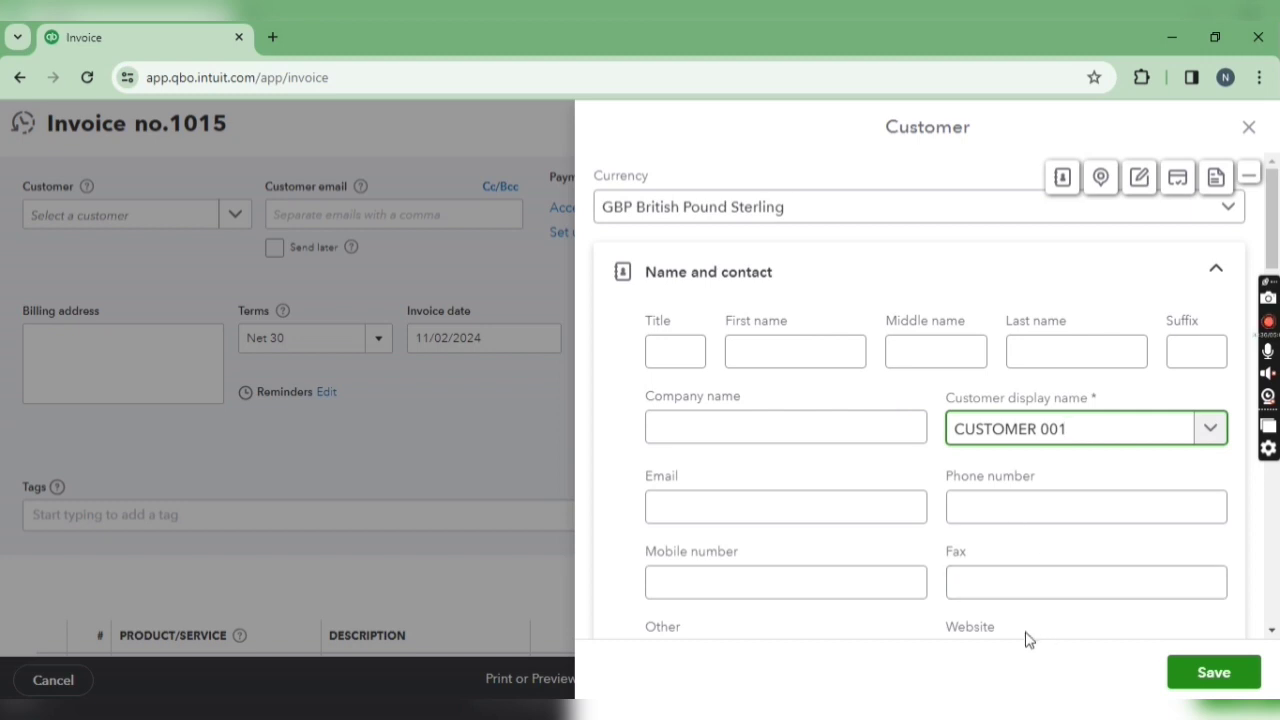
click(1200, 674)
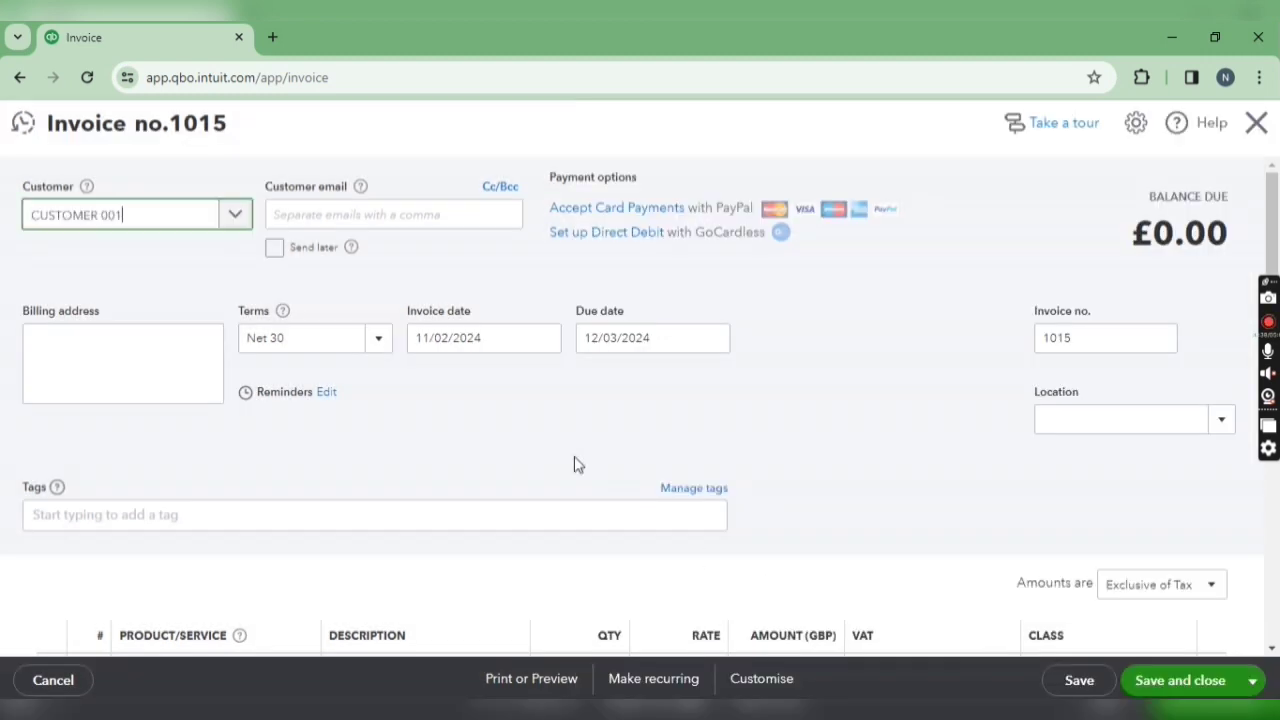
Step: Examine the invoice's customer email, billing address, terms, date and invoice number fields, and the product lines below
click(303, 218)
click(183, 366)
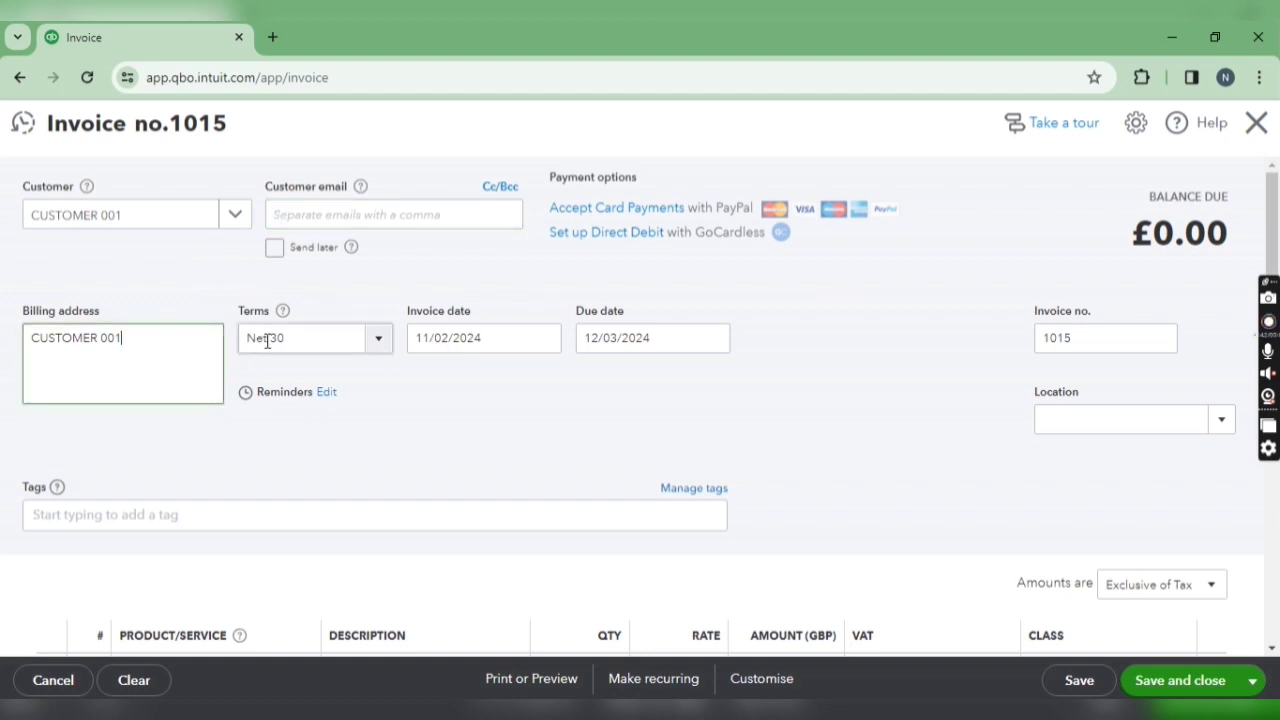
key(Tab)
key(Tab)
key(Tab)
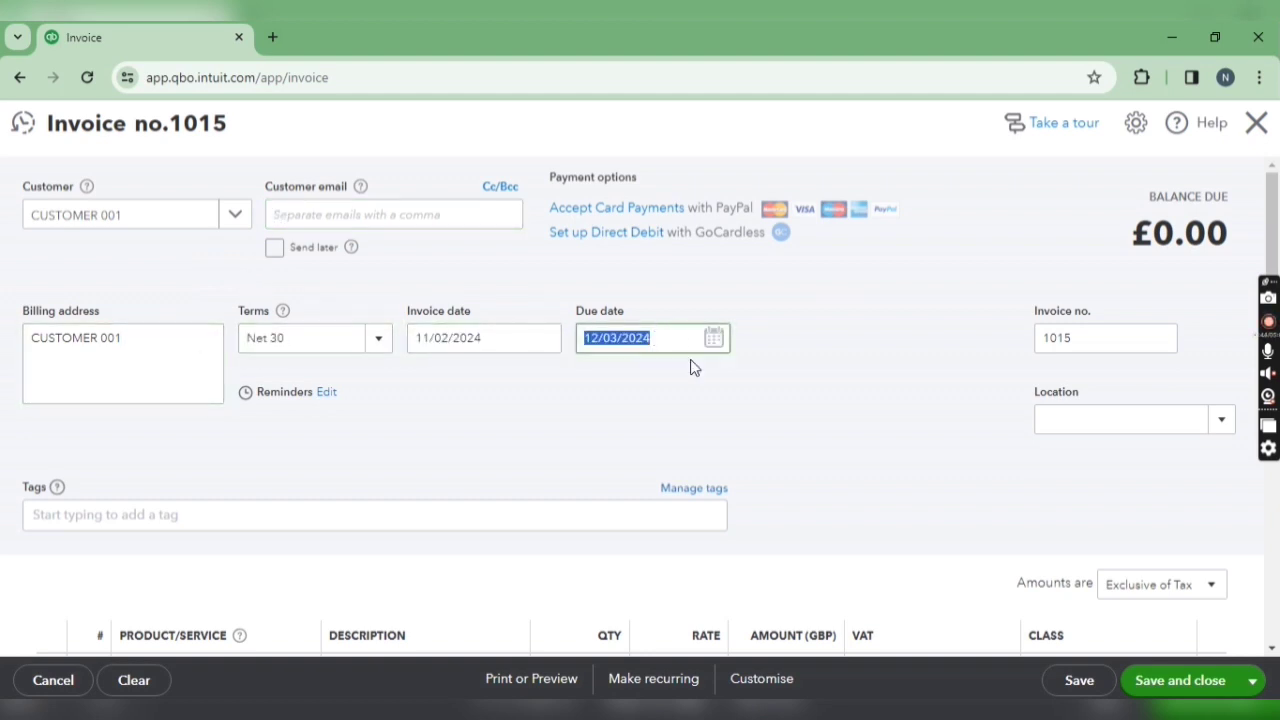
click(1050, 336)
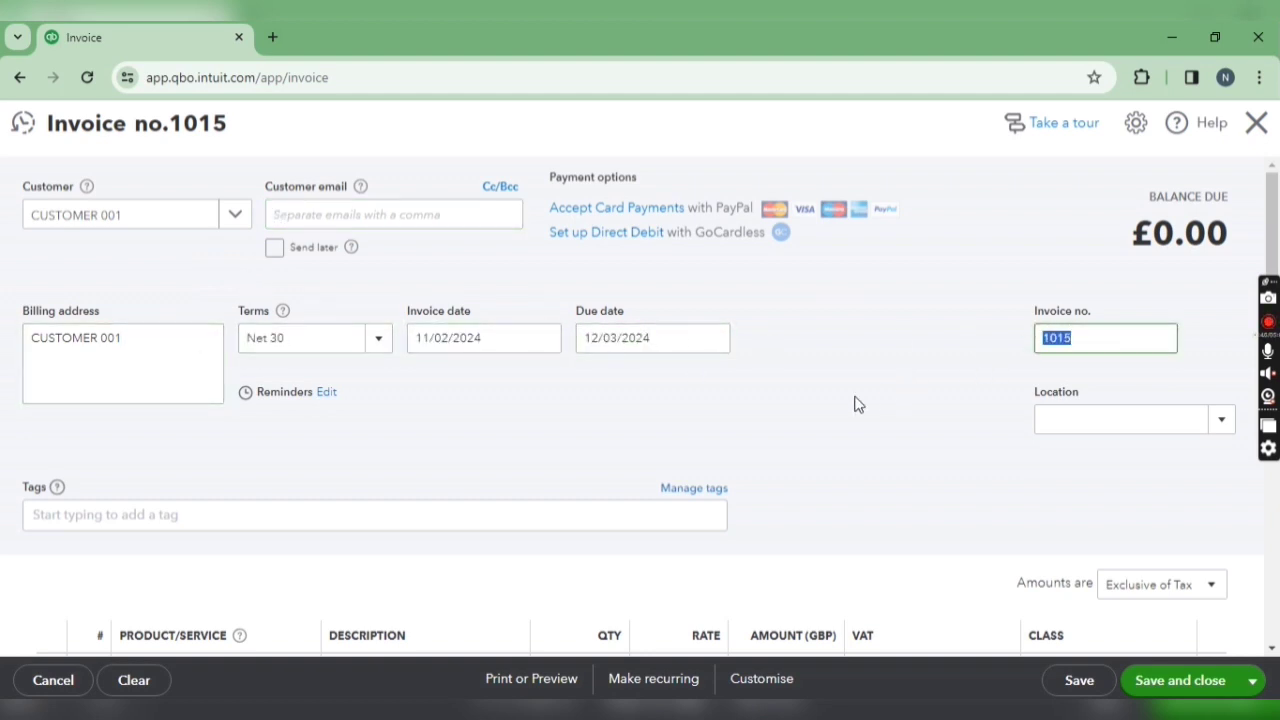
scroll(1008, 359, down, 2)
scroll(792, 395, up, 1)
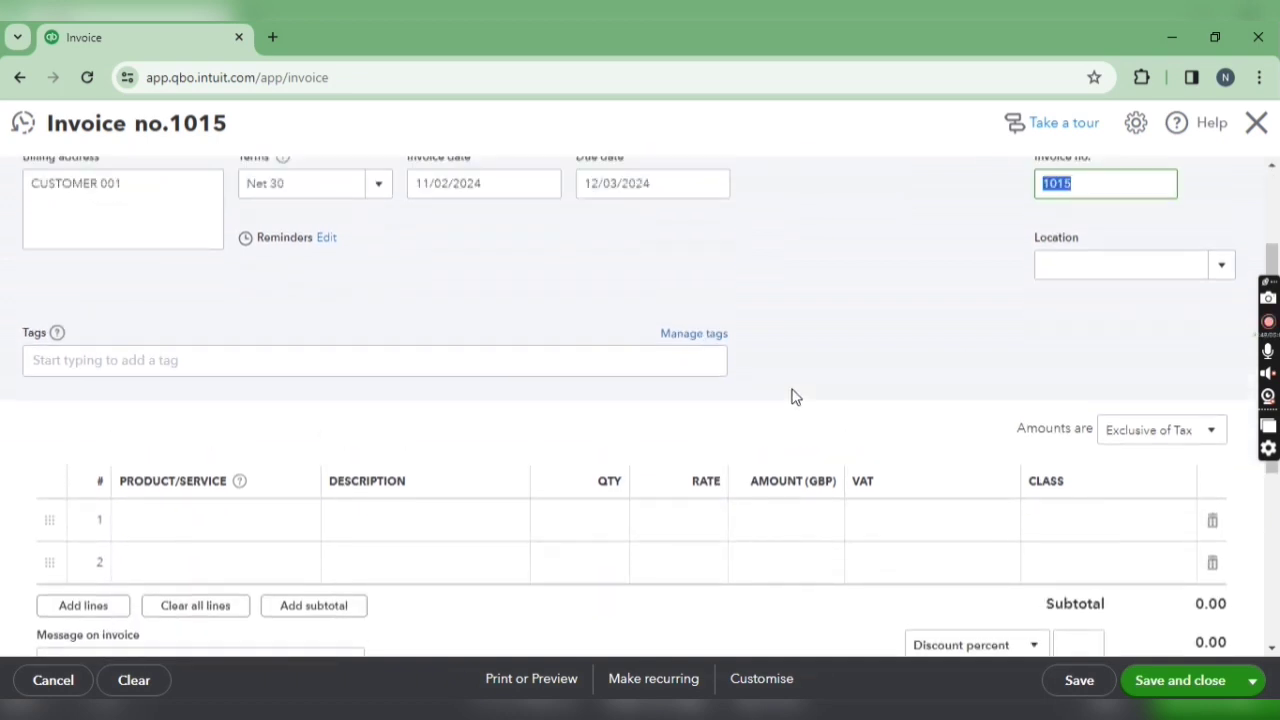
scroll(694, 449, down, 3)
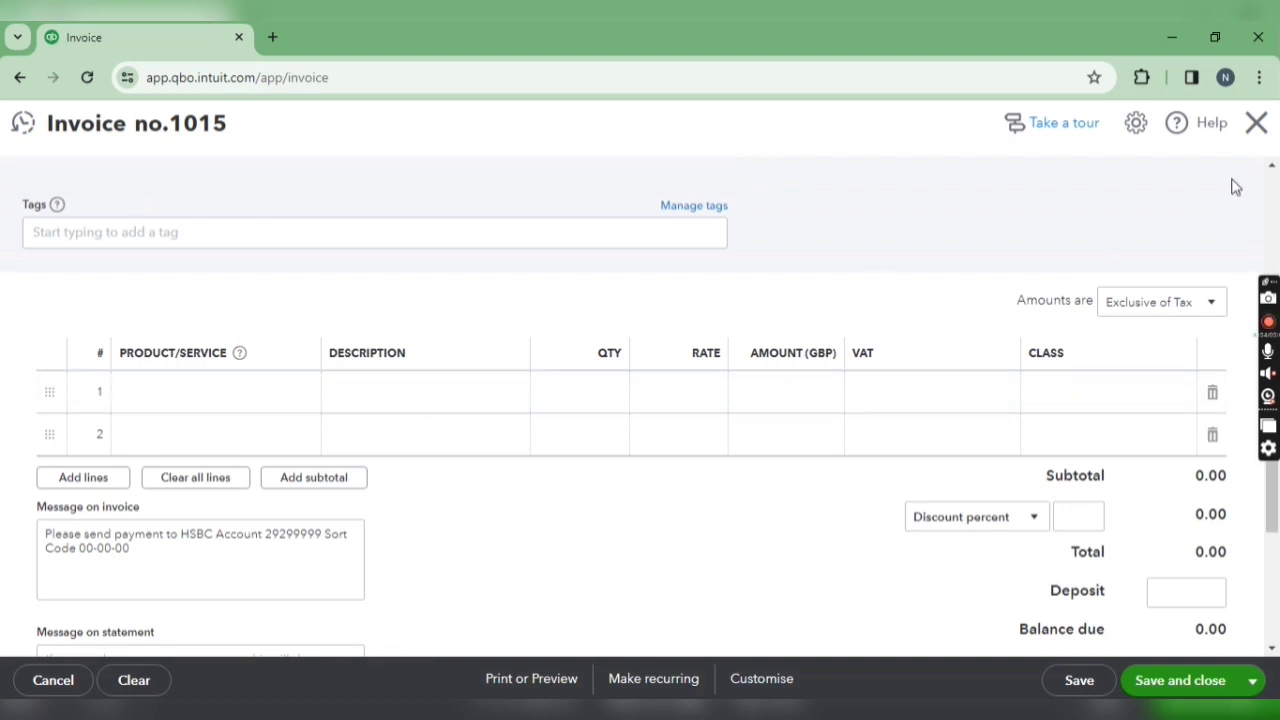
Step: Turn off the Product/Service column in the invoice form settings, accepting that the related stock and purchase settings turn off too
click(1134, 126)
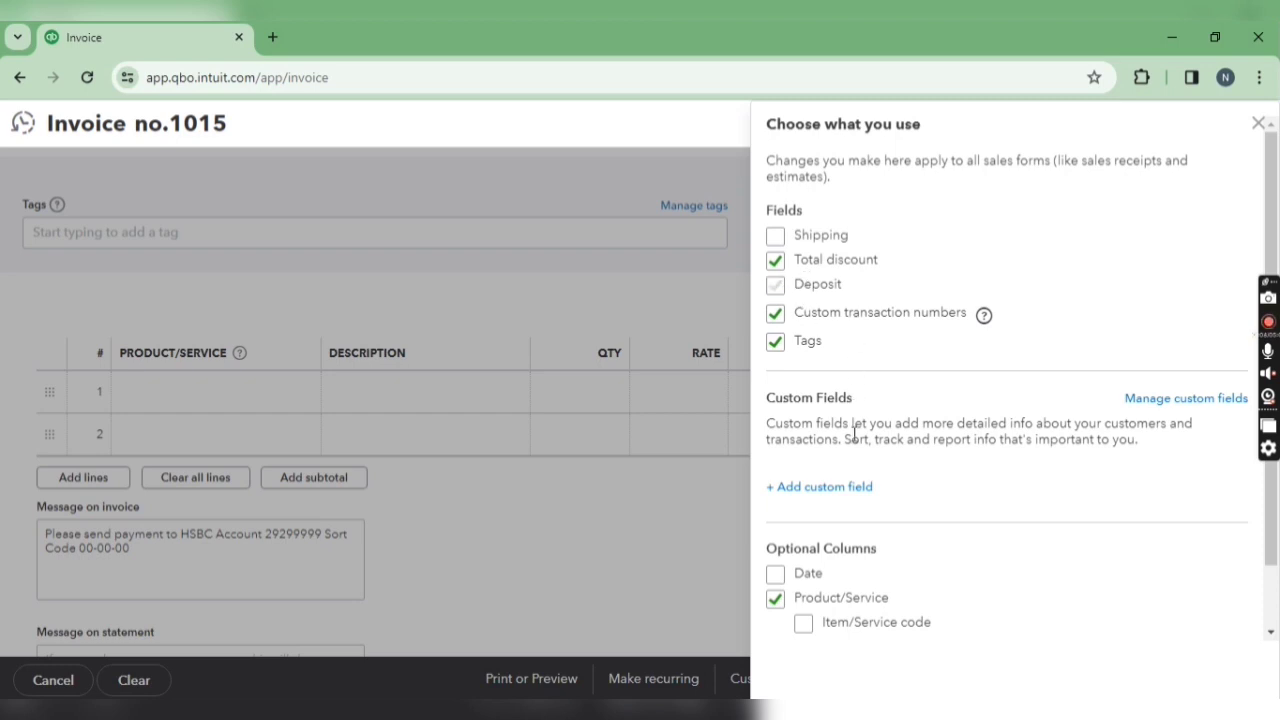
click(777, 600)
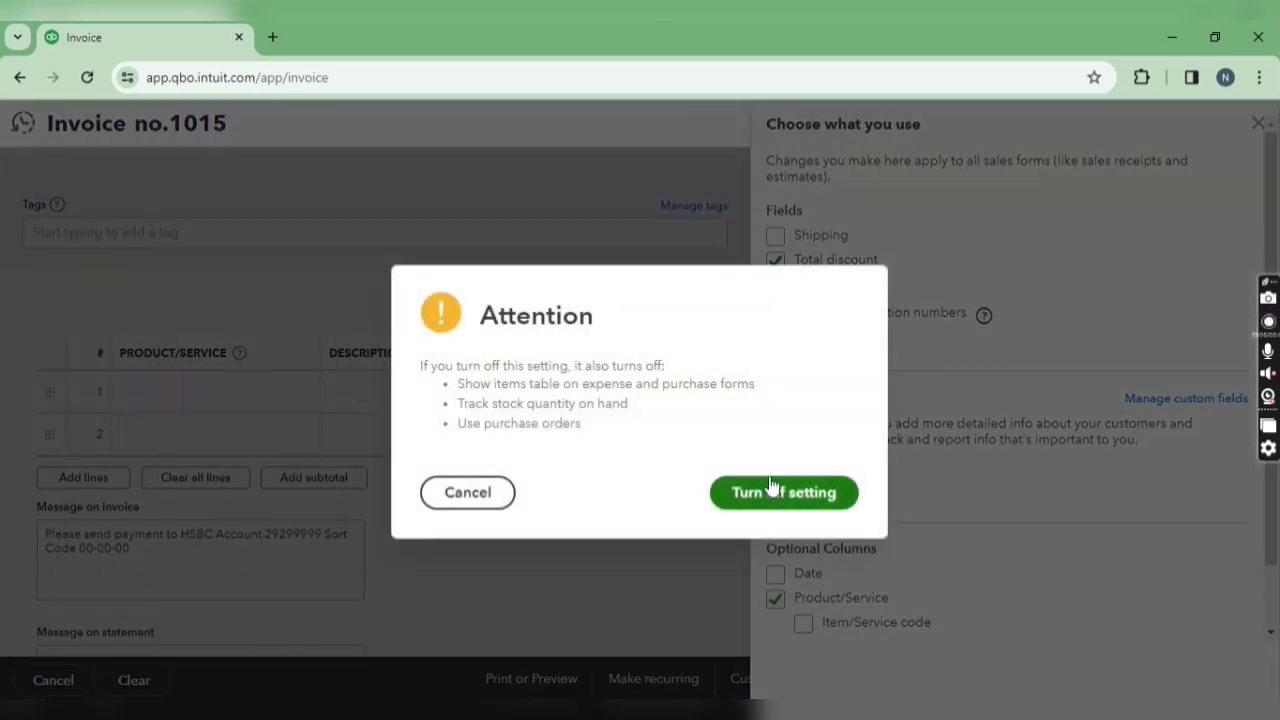
click(773, 503)
scroll(840, 533, down, 1)
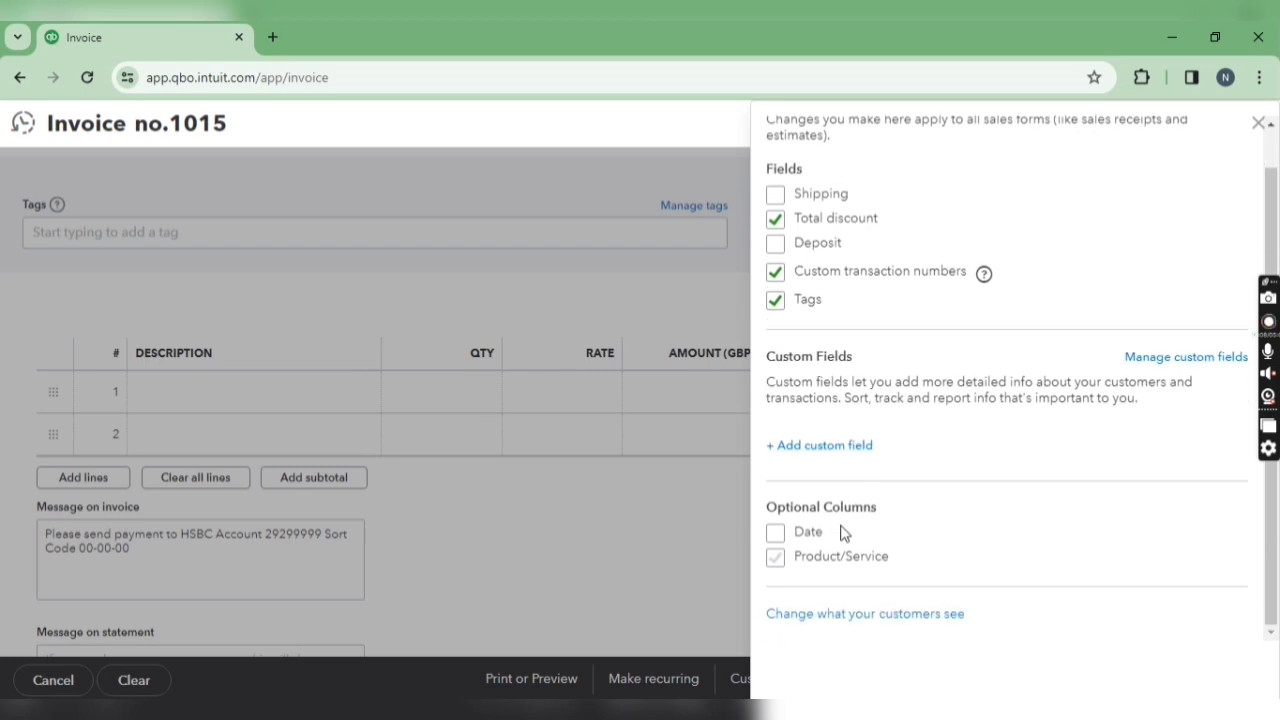
scroll(840, 530, up, 1)
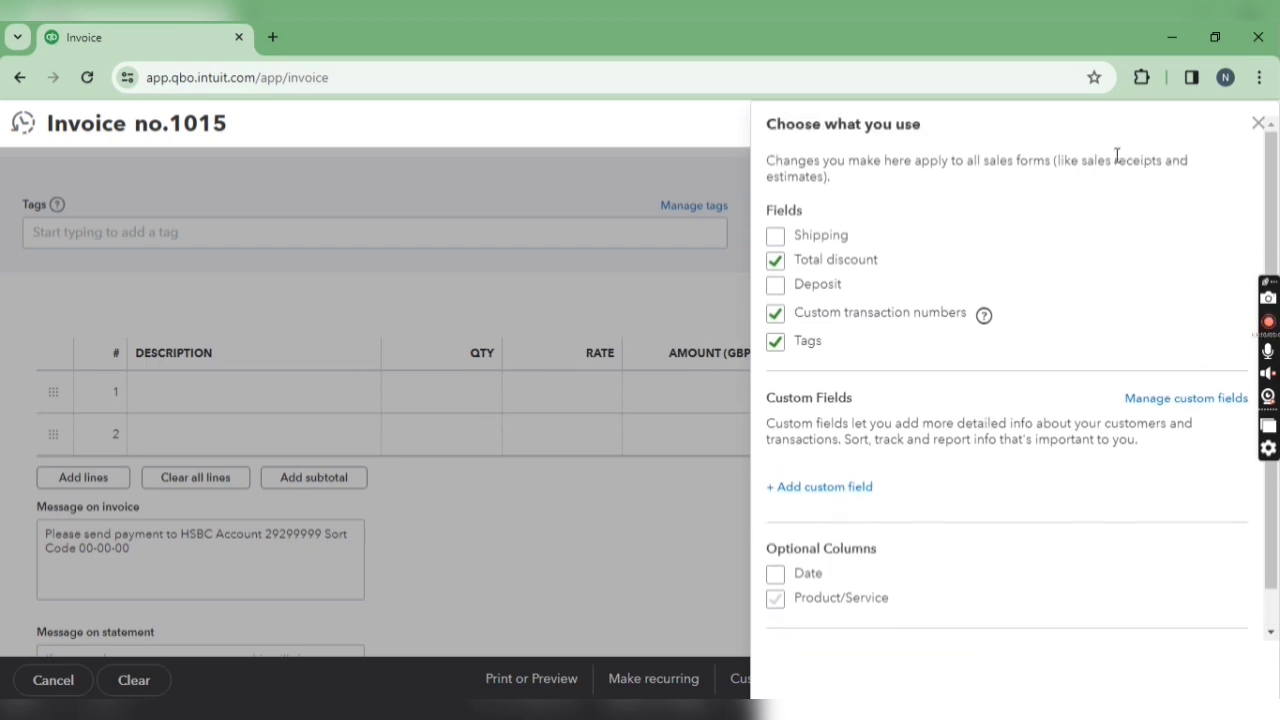
click(1259, 127)
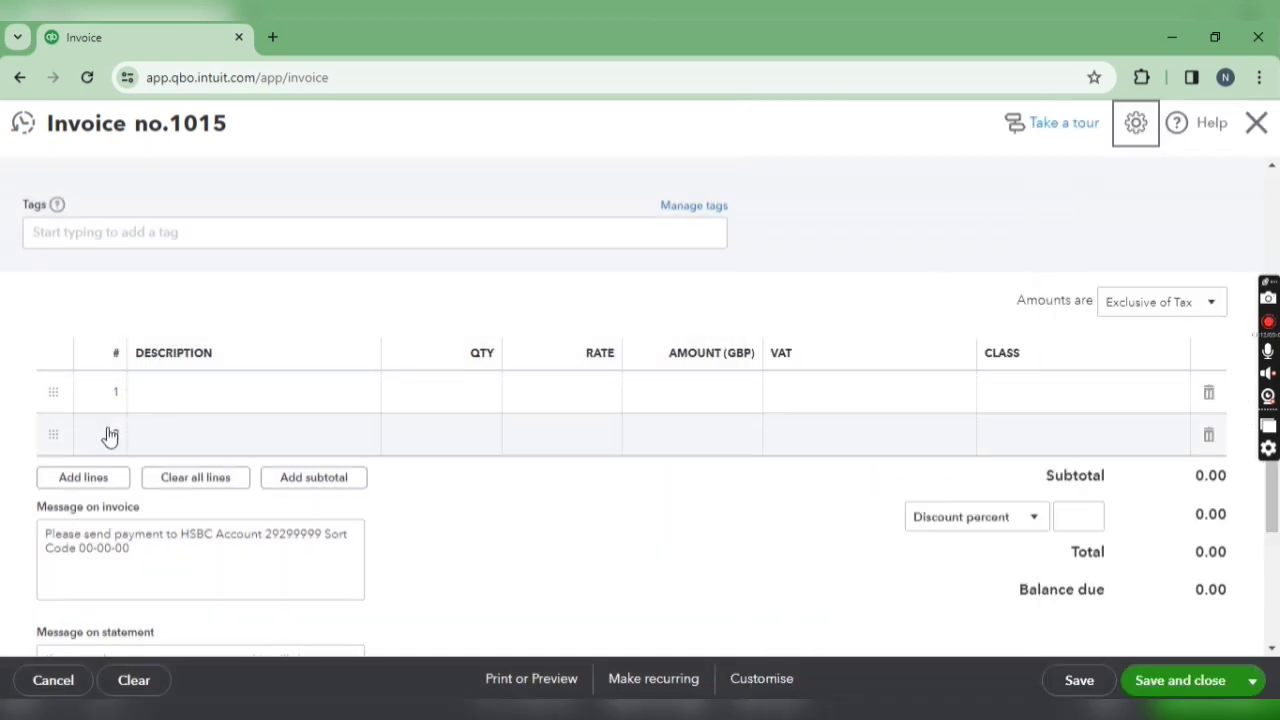
Step: Fill in the first invoice line with description SALES, quantity 1, rate 50 and VAT rate 20.0% S
scroll(300, 425, down, 2)
scroll(363, 423, down, 3)
scroll(194, 406, up, 6)
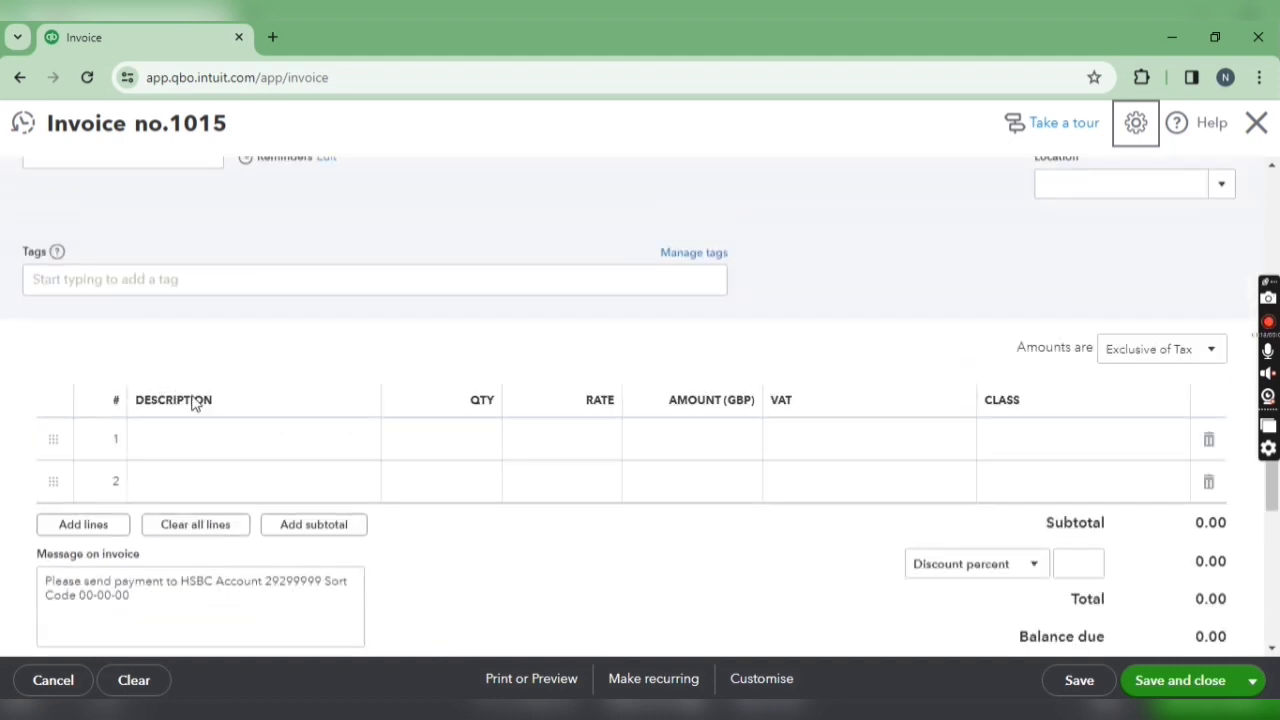
click(220, 438)
text(A)
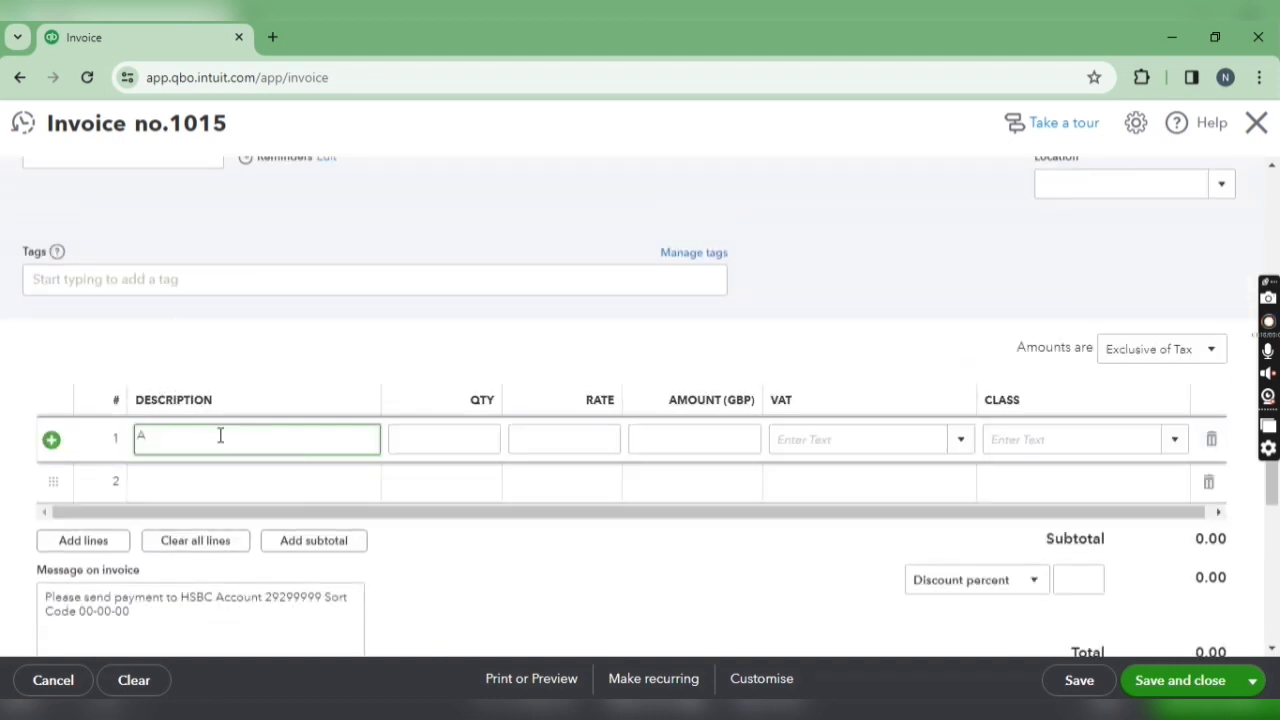
text(SLES)
key(Tab)
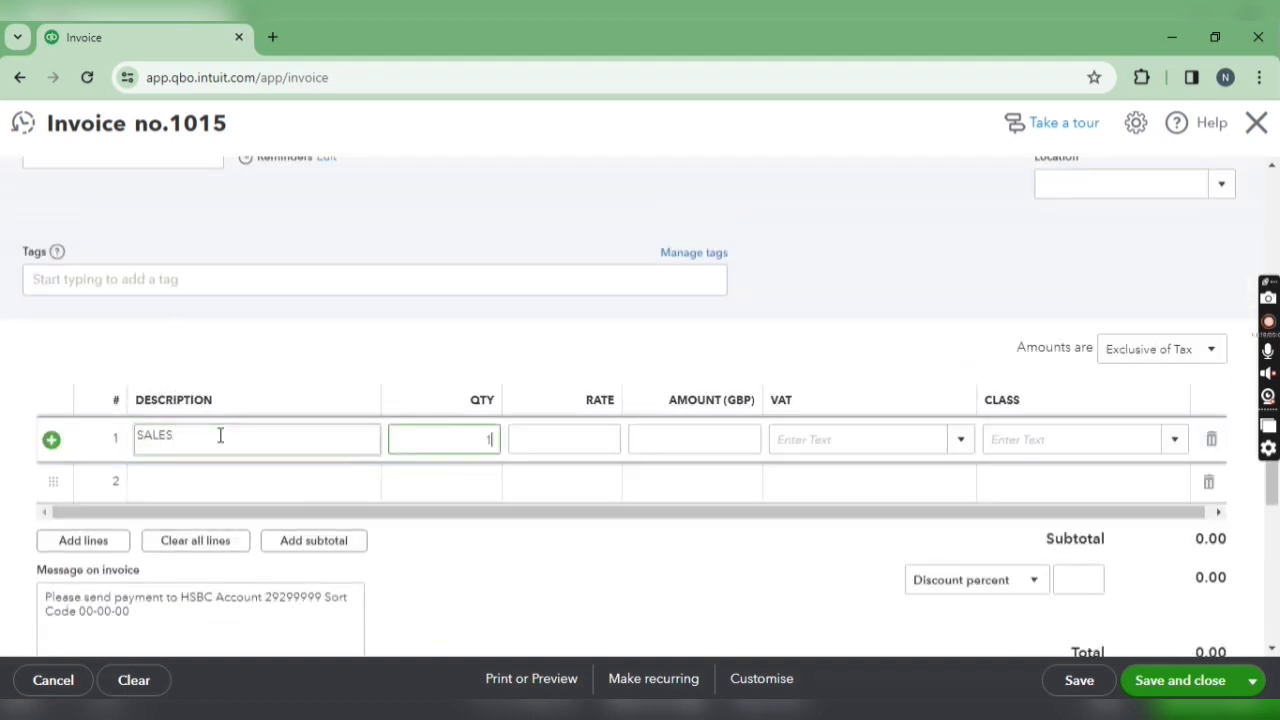
key(Tab)
key(Tab)
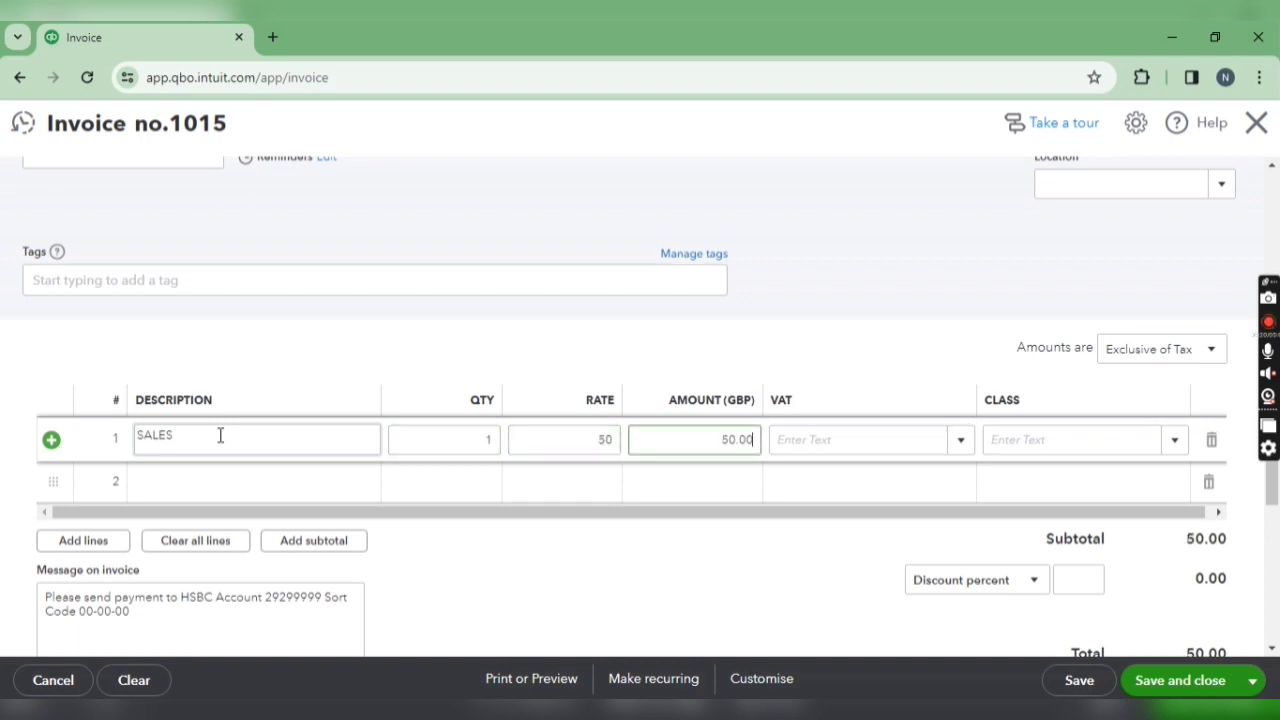
key(Tab)
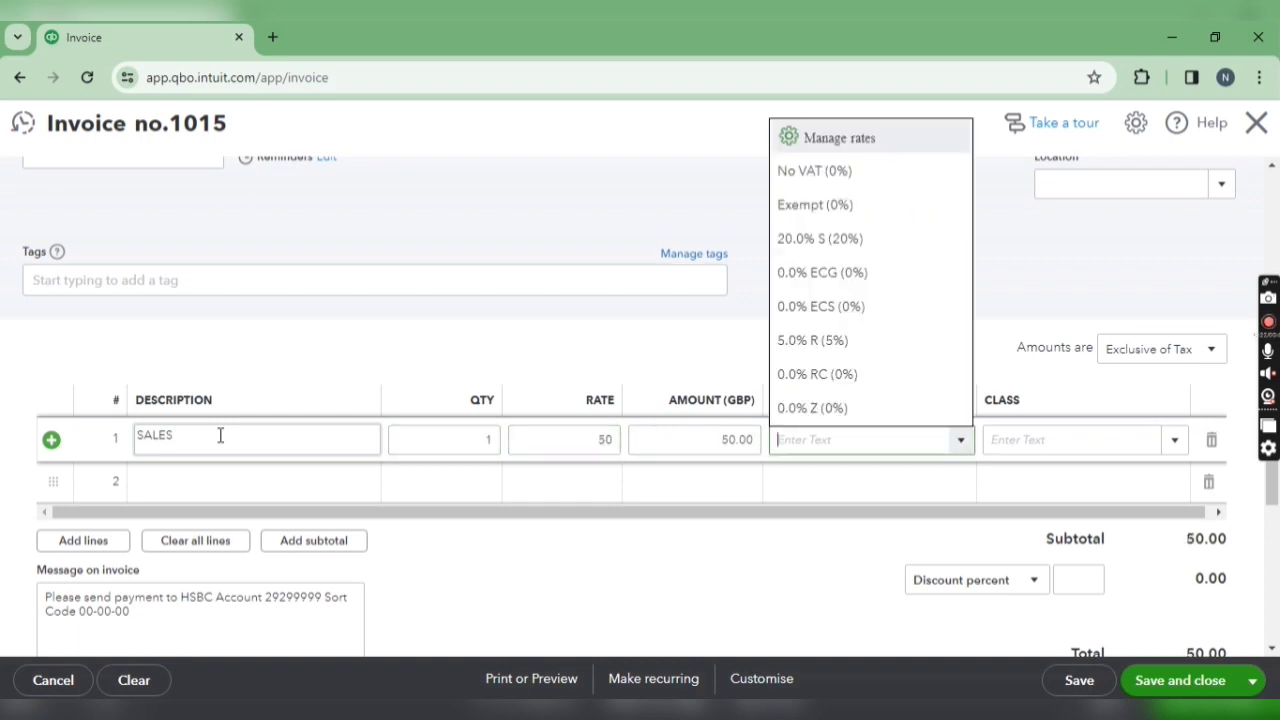
click(808, 232)
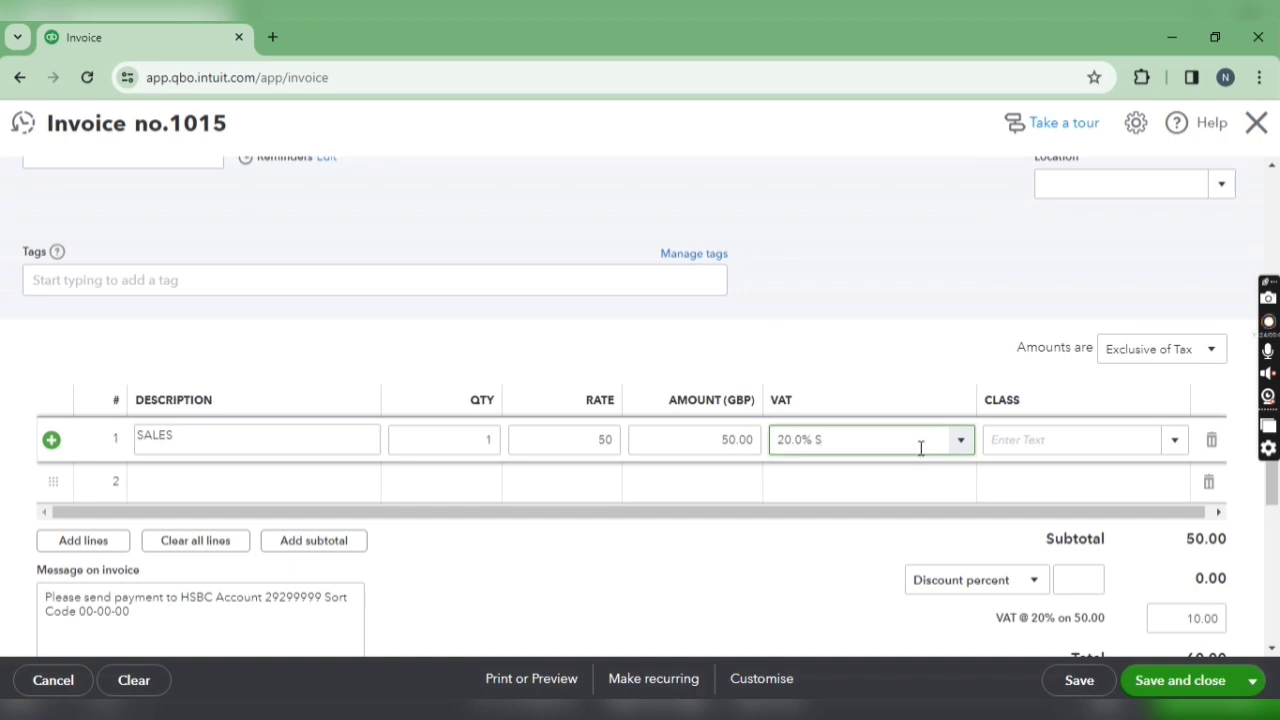
Step: Review the invoice totals, switch the discount type to Discount value and set it back to Discount percent
scroll(915, 447, down, 1)
scroll(868, 404, down, 2)
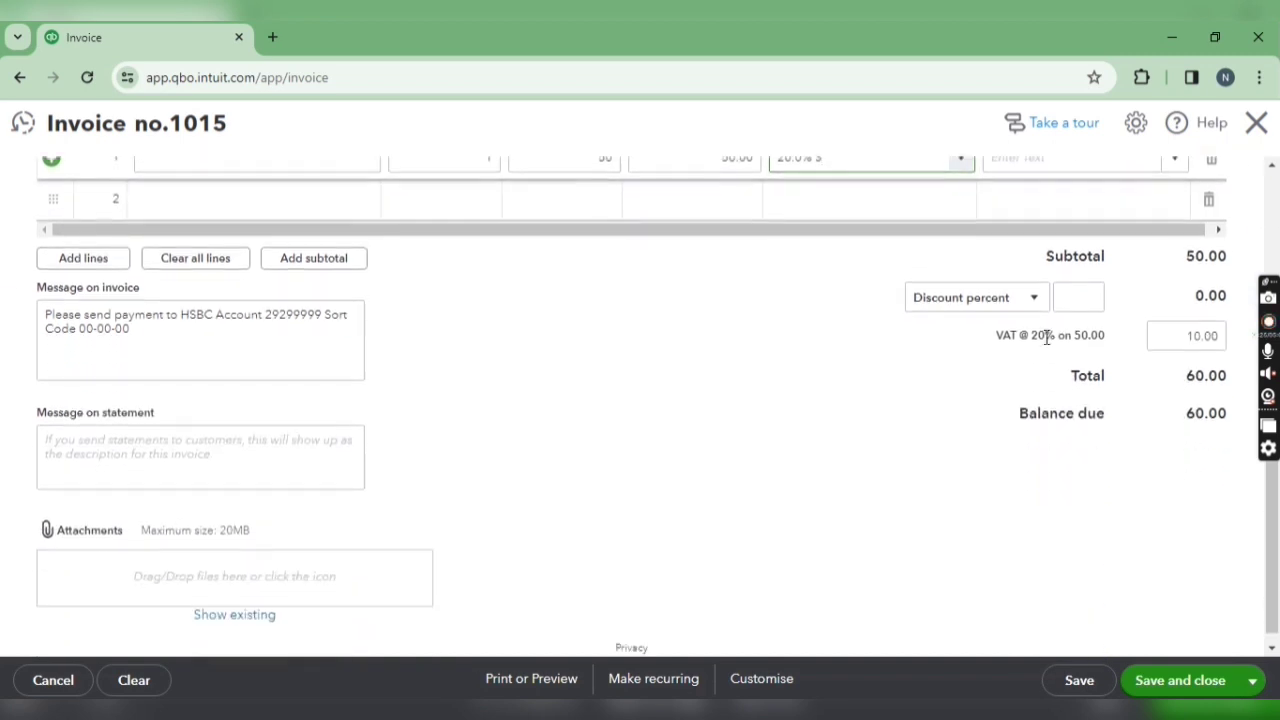
scroll(889, 360, up, 2)
click(1094, 486)
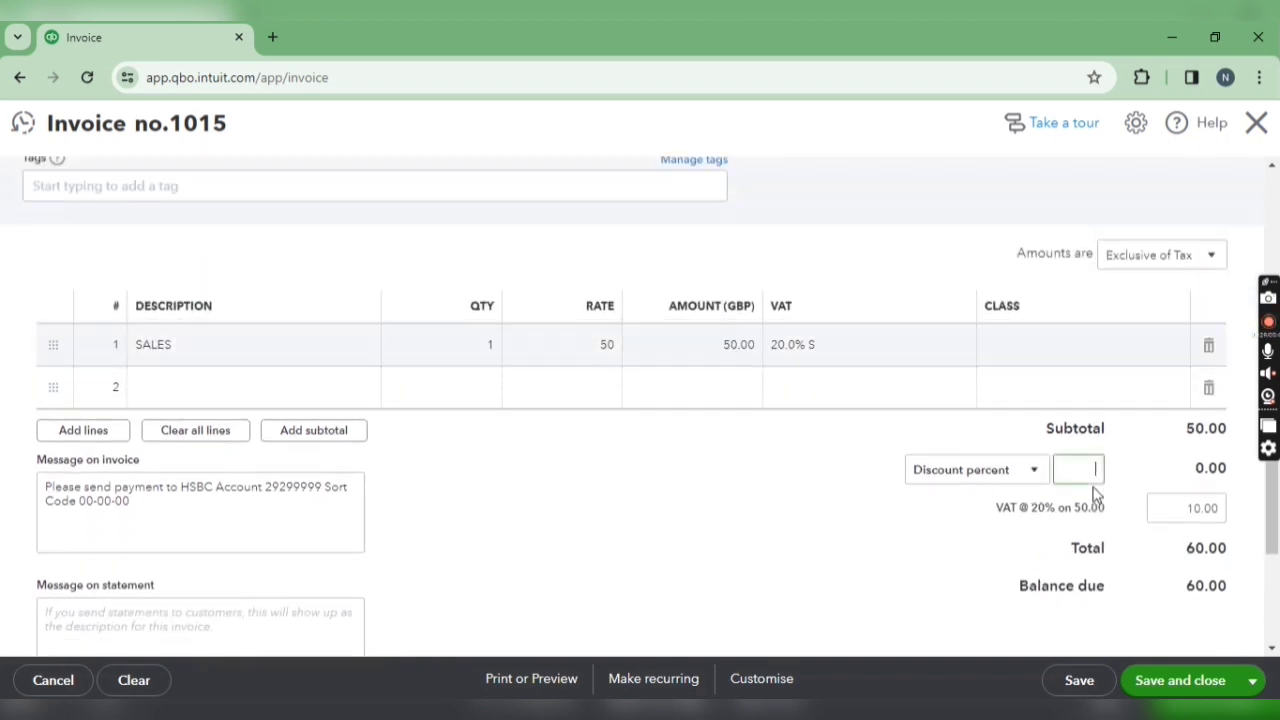
click(1034, 472)
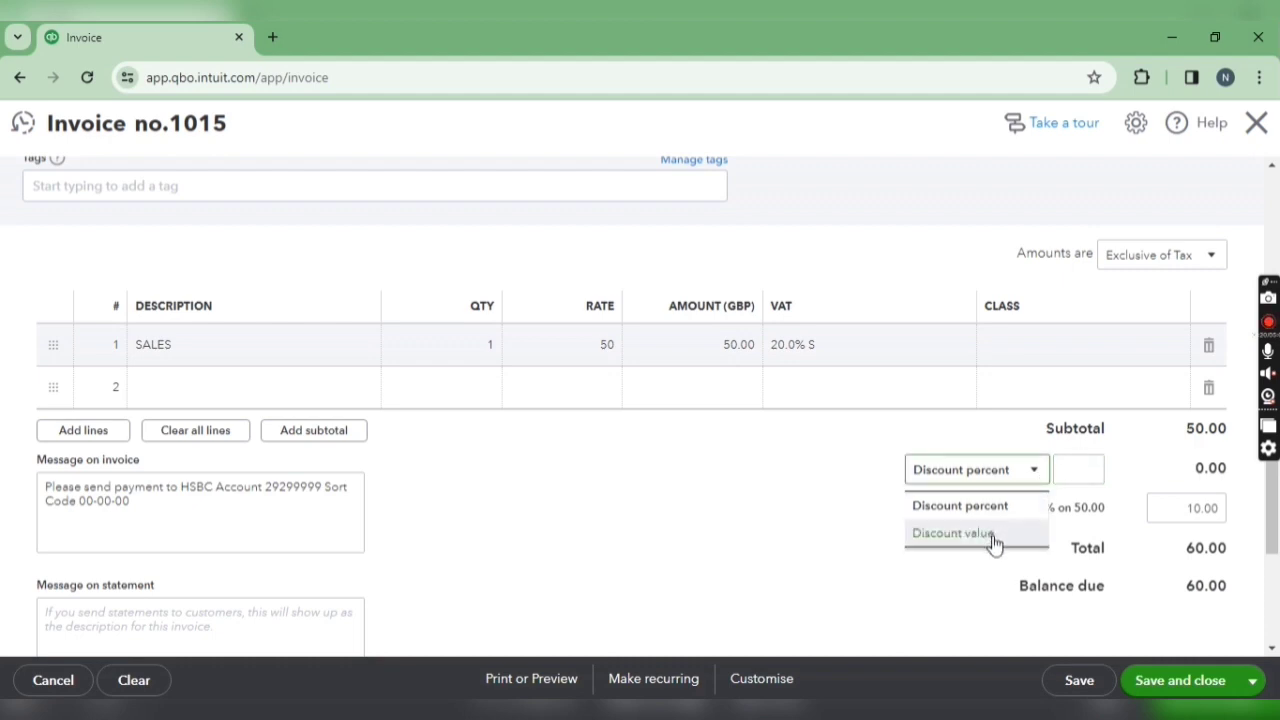
click(998, 532)
click(1031, 469)
click(974, 506)
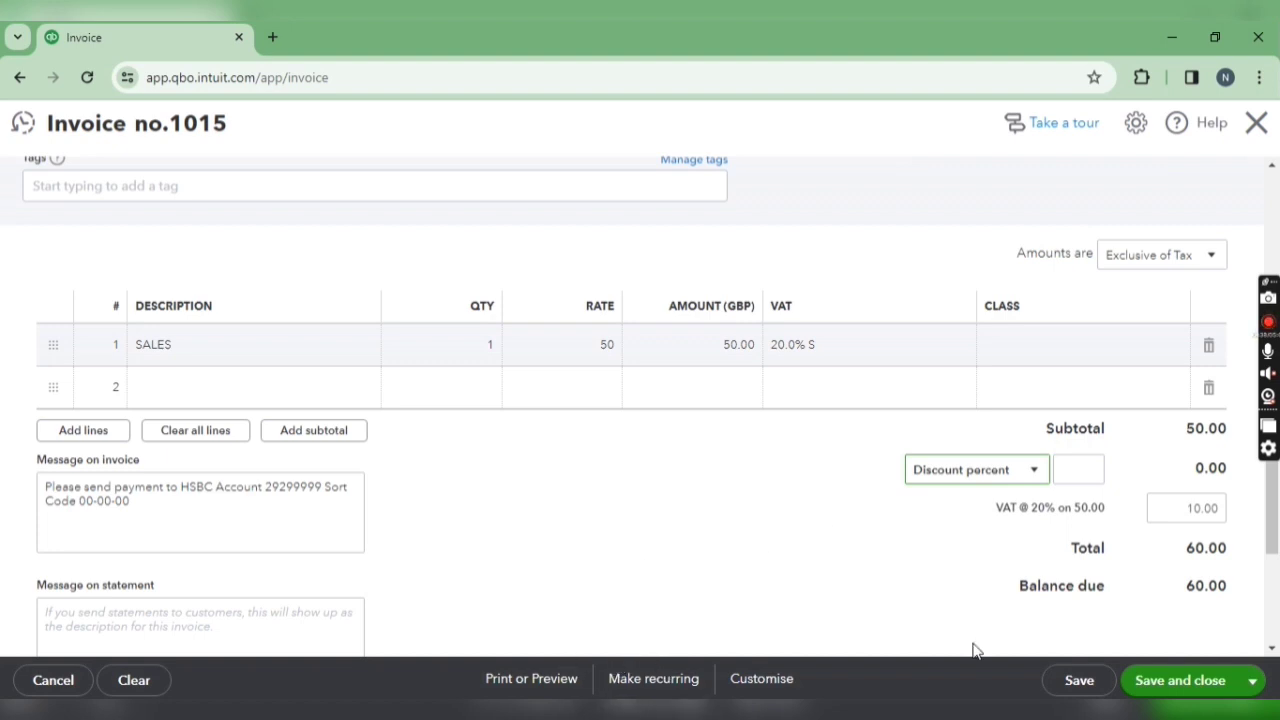
Step: Review the invoice header, the alternative save and share options, and the customer email field
scroll(990, 560, up, 3)
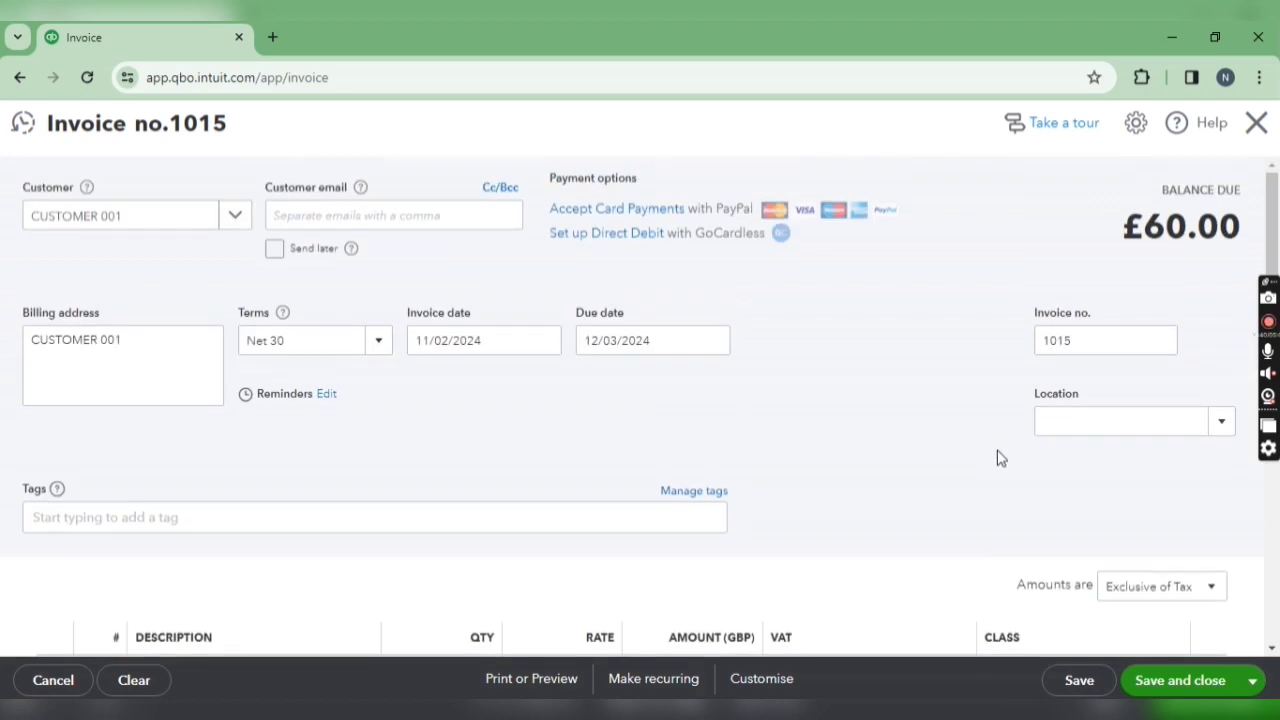
click(1254, 683)
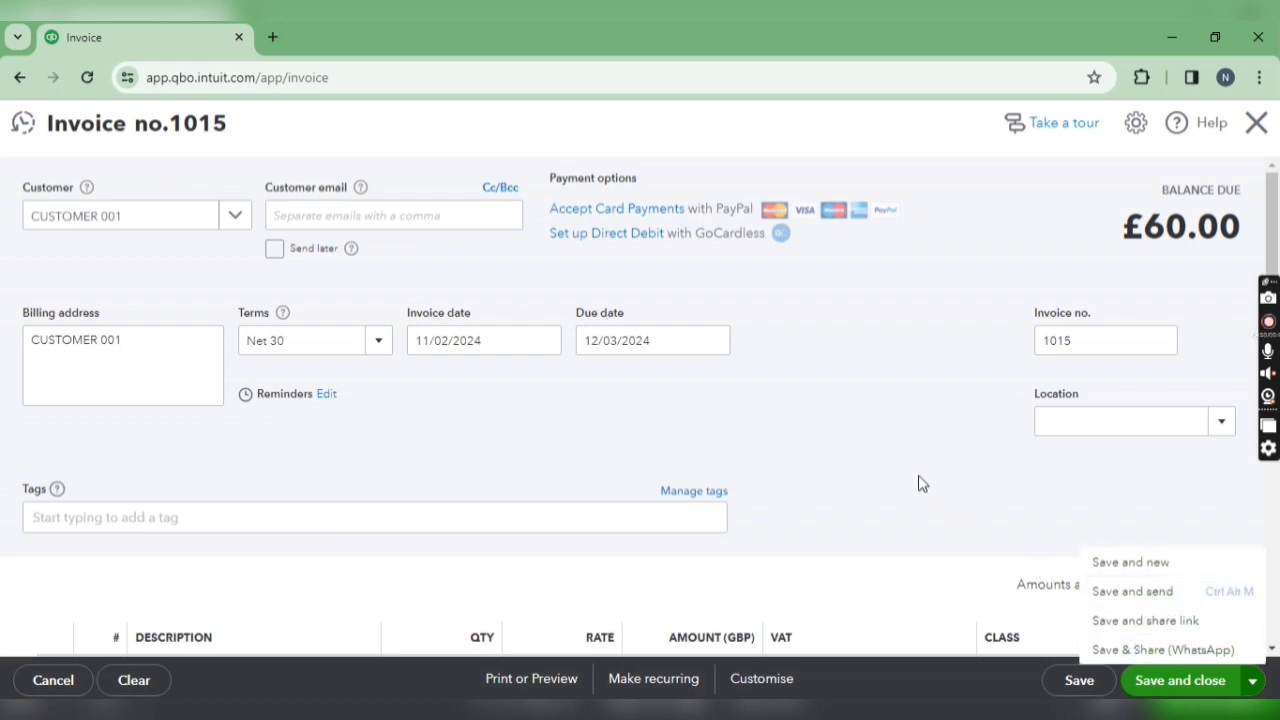
click(896, 449)
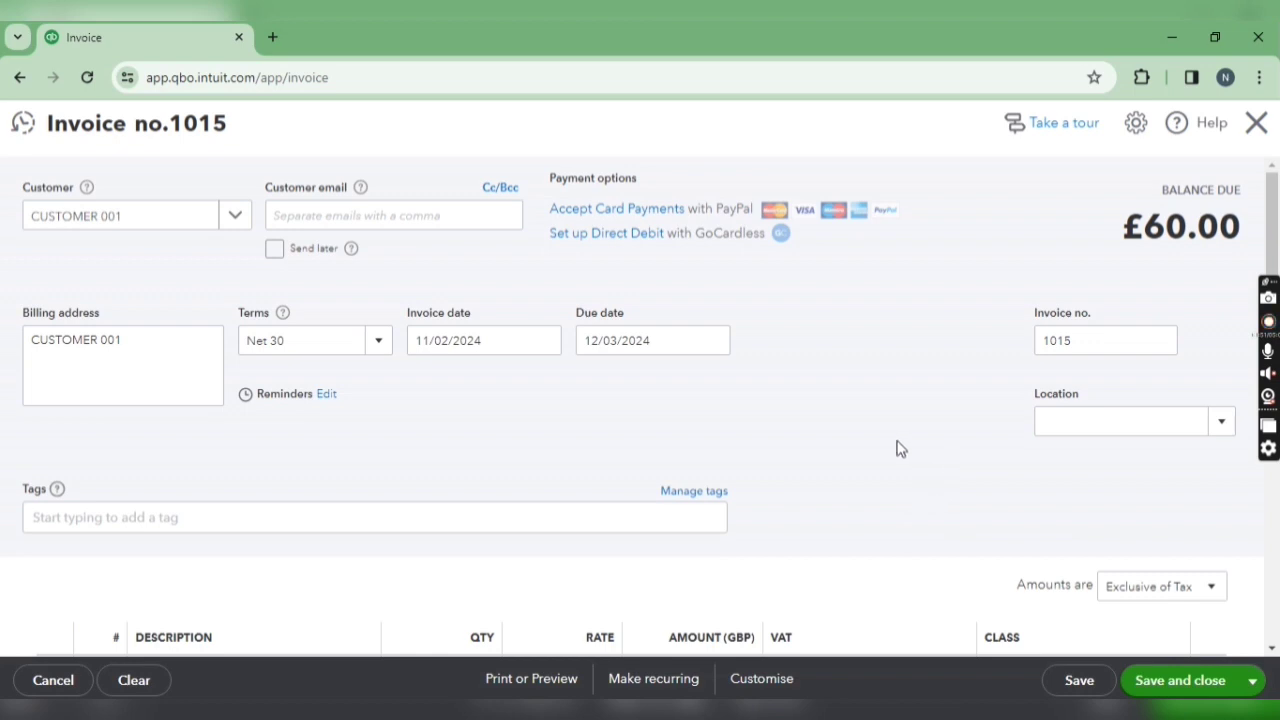
click(329, 217)
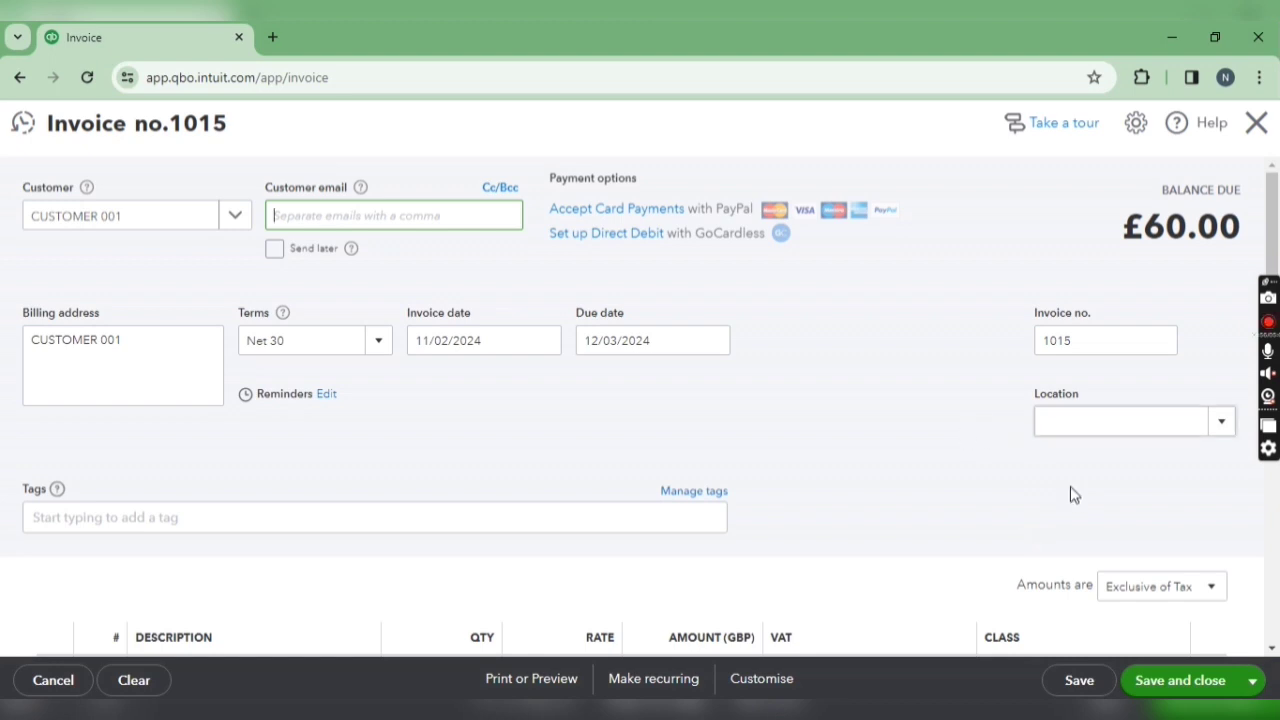
Step: Save and close the invoice for CUSTOMER 001, returning to the Customers list
click(1254, 681)
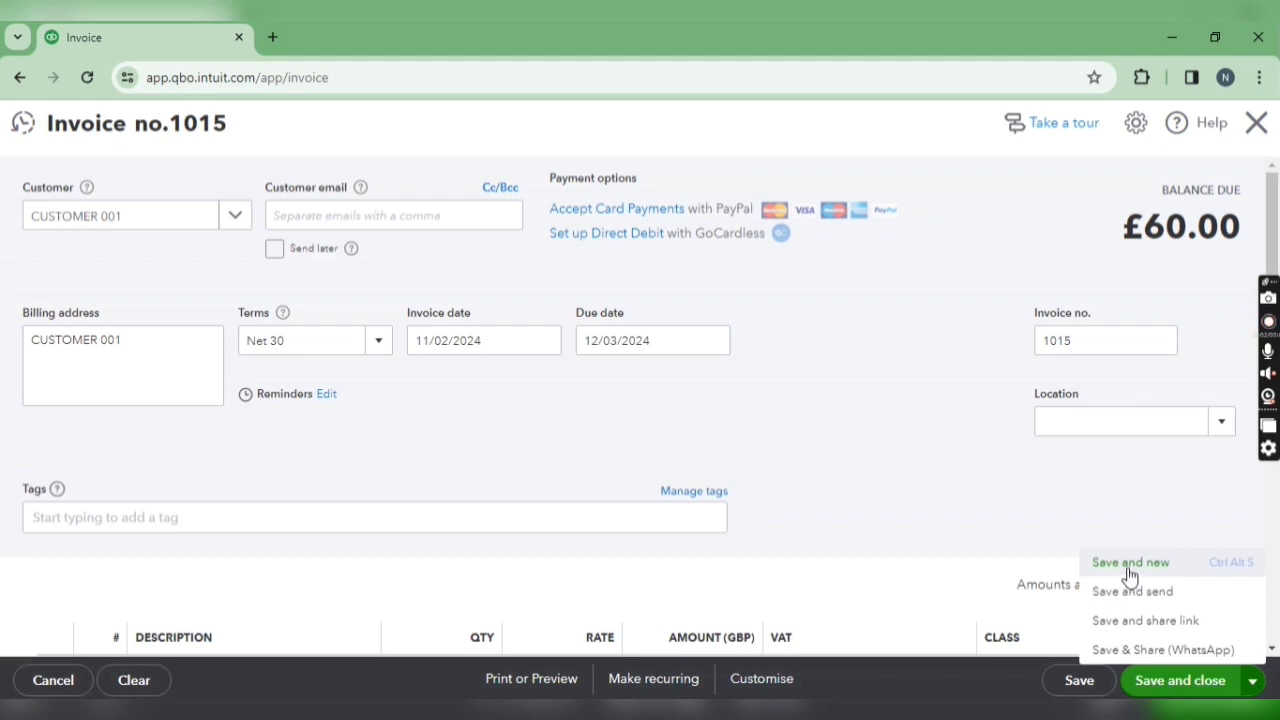
click(1181, 690)
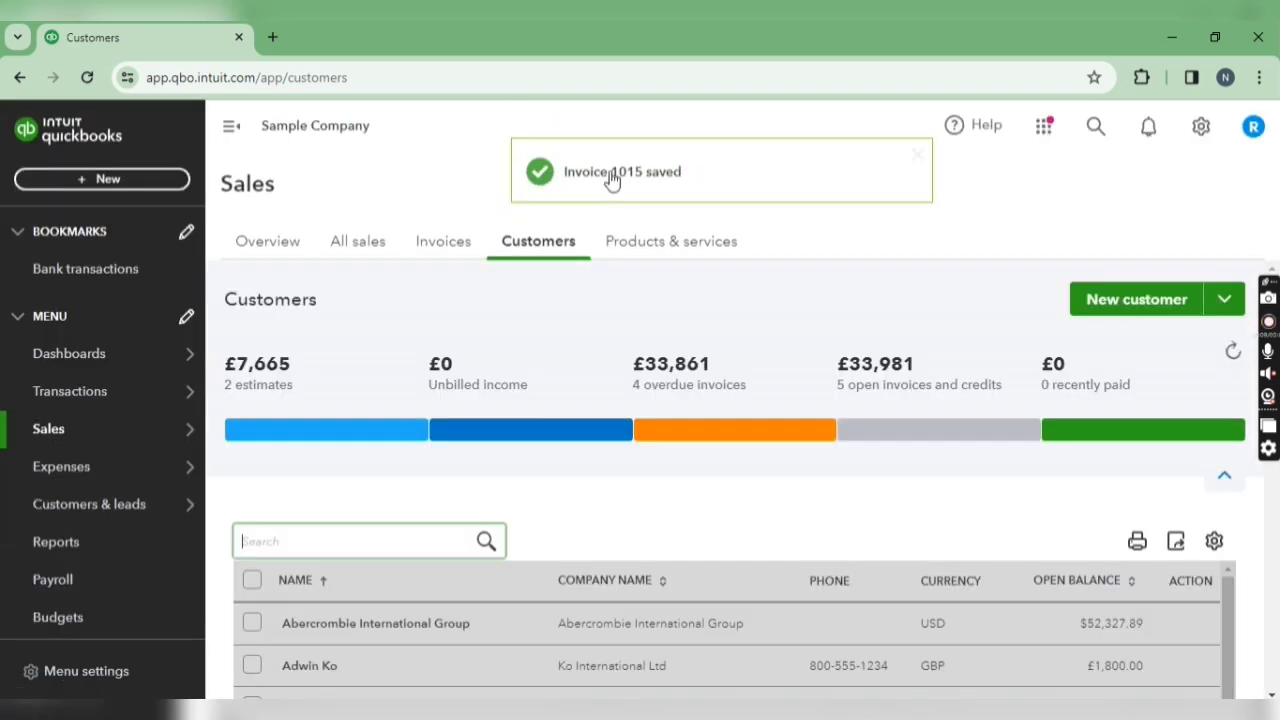
scroll(513, 528, down, 1)
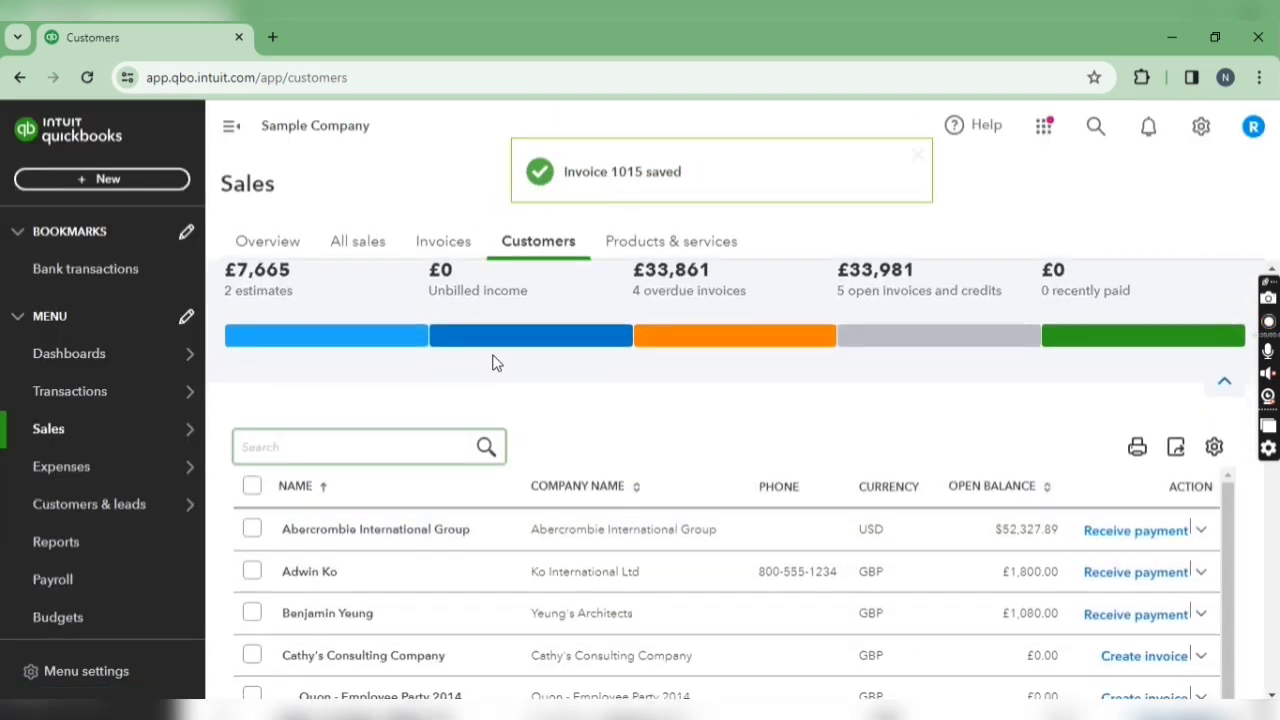
Step: Open CUSTOMER 001's record from the customer list and view the invoice in its transaction list
scroll(478, 313, down, 5)
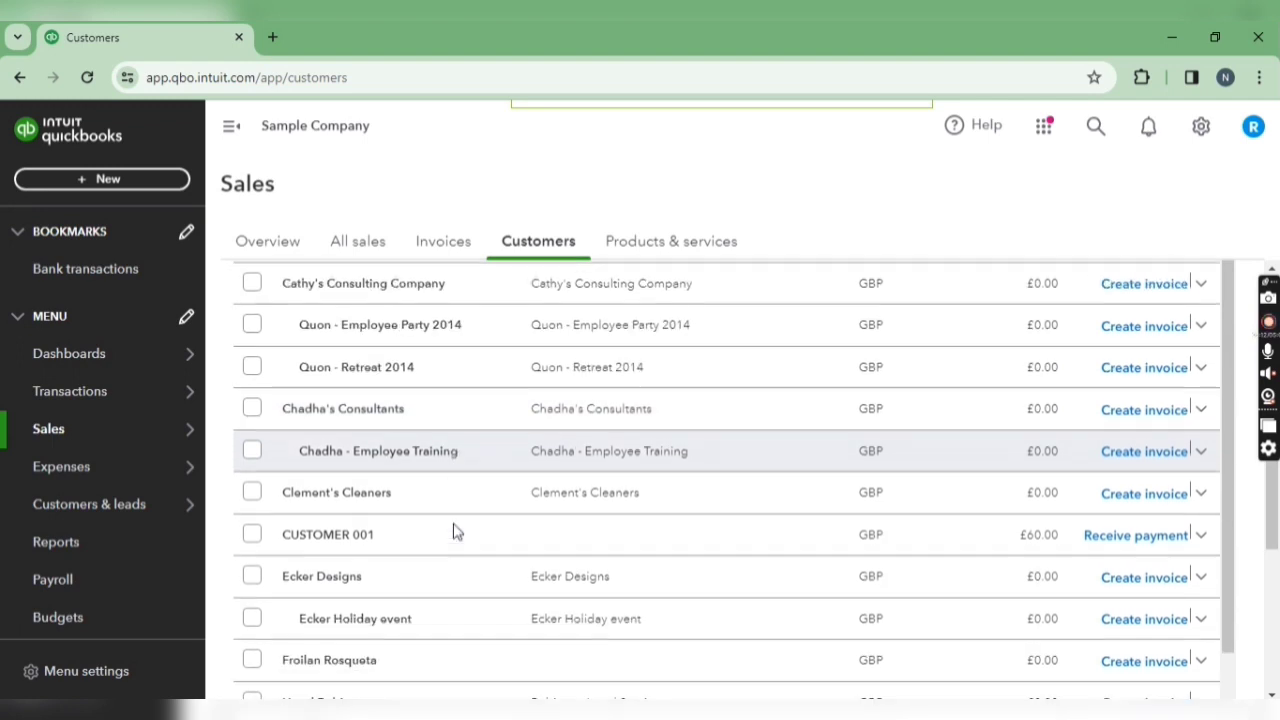
click(367, 533)
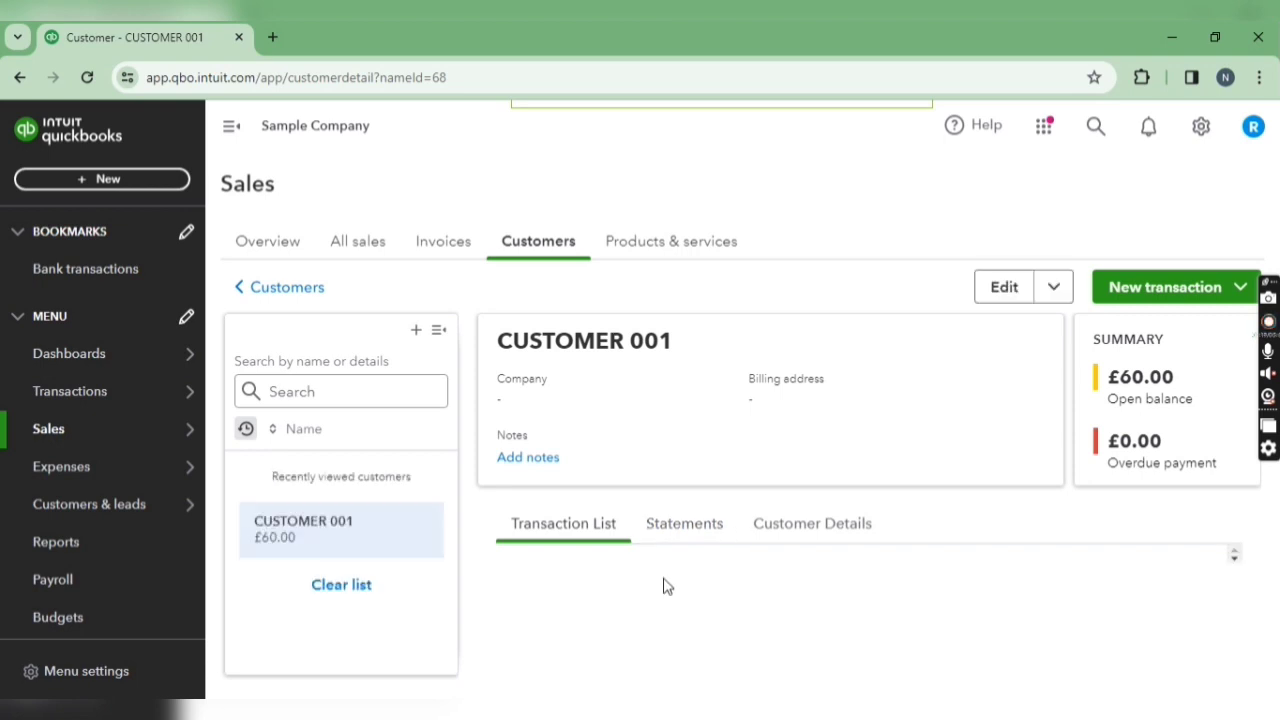
scroll(700, 590, down, 2)
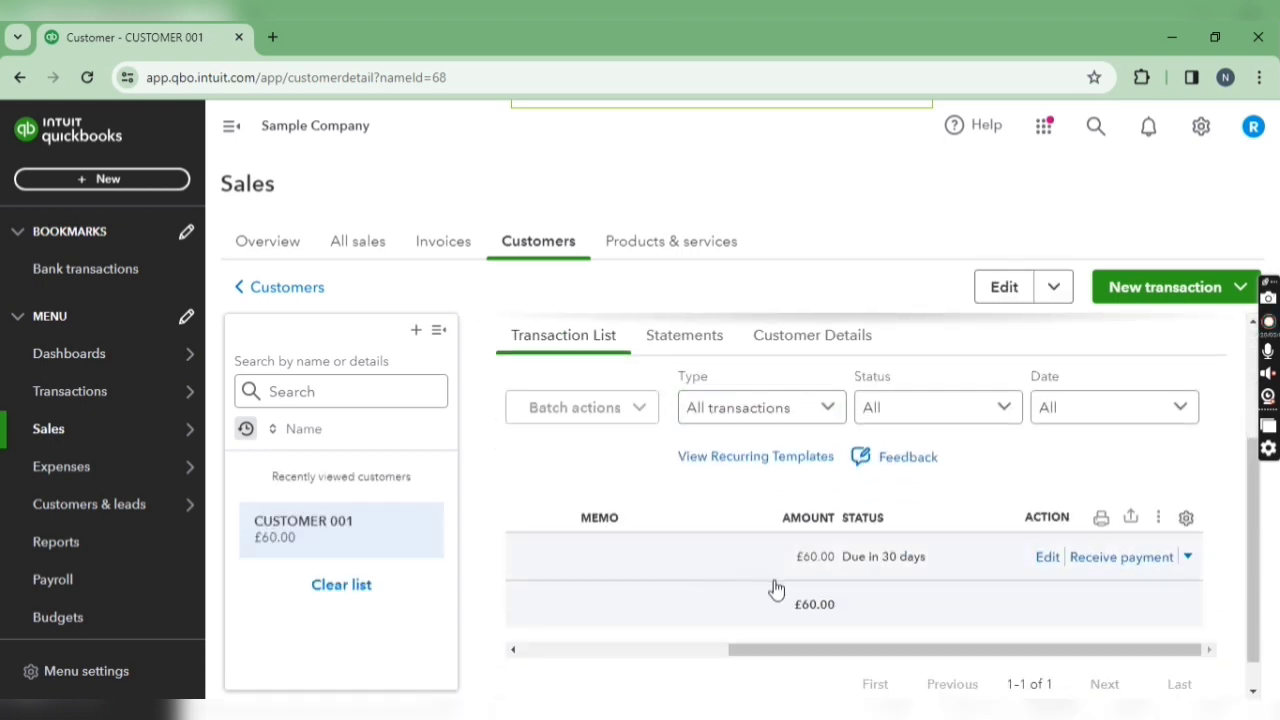
drag(777, 614, 491, 611)
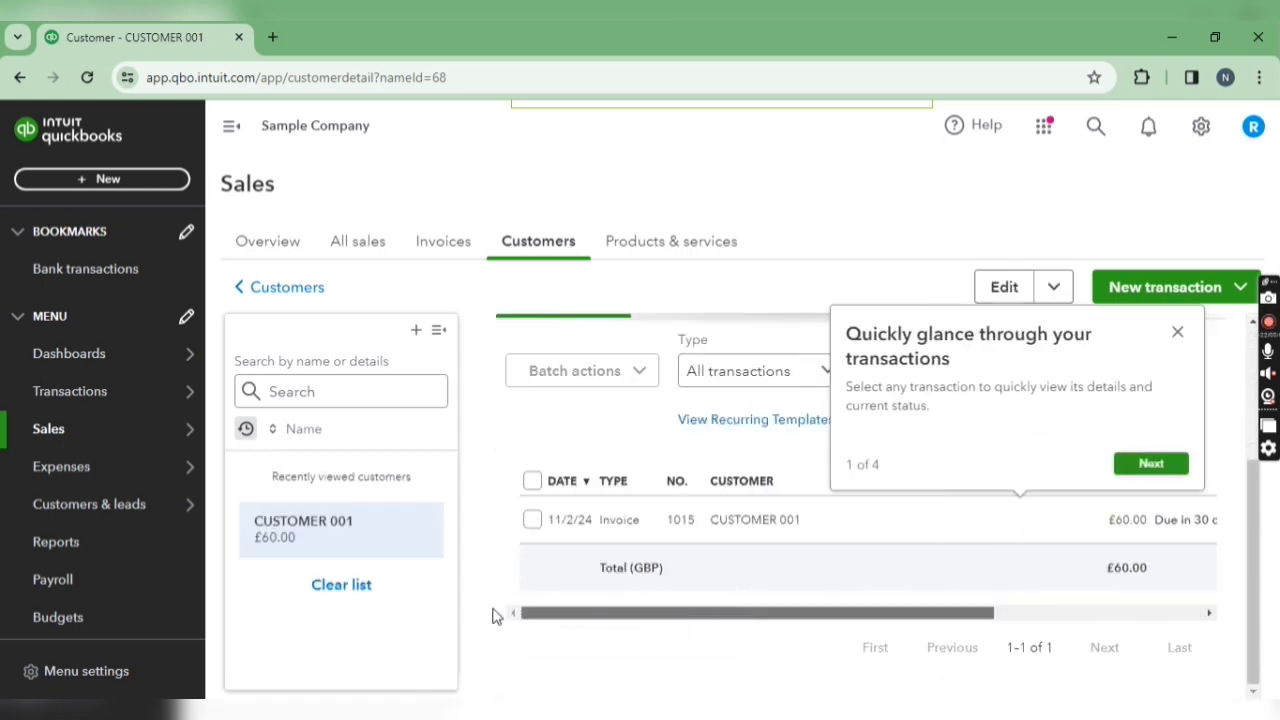
Step: View the summary of CUSTOMER 001's invoice and the further actions available for it, and close the summary
click(717, 521)
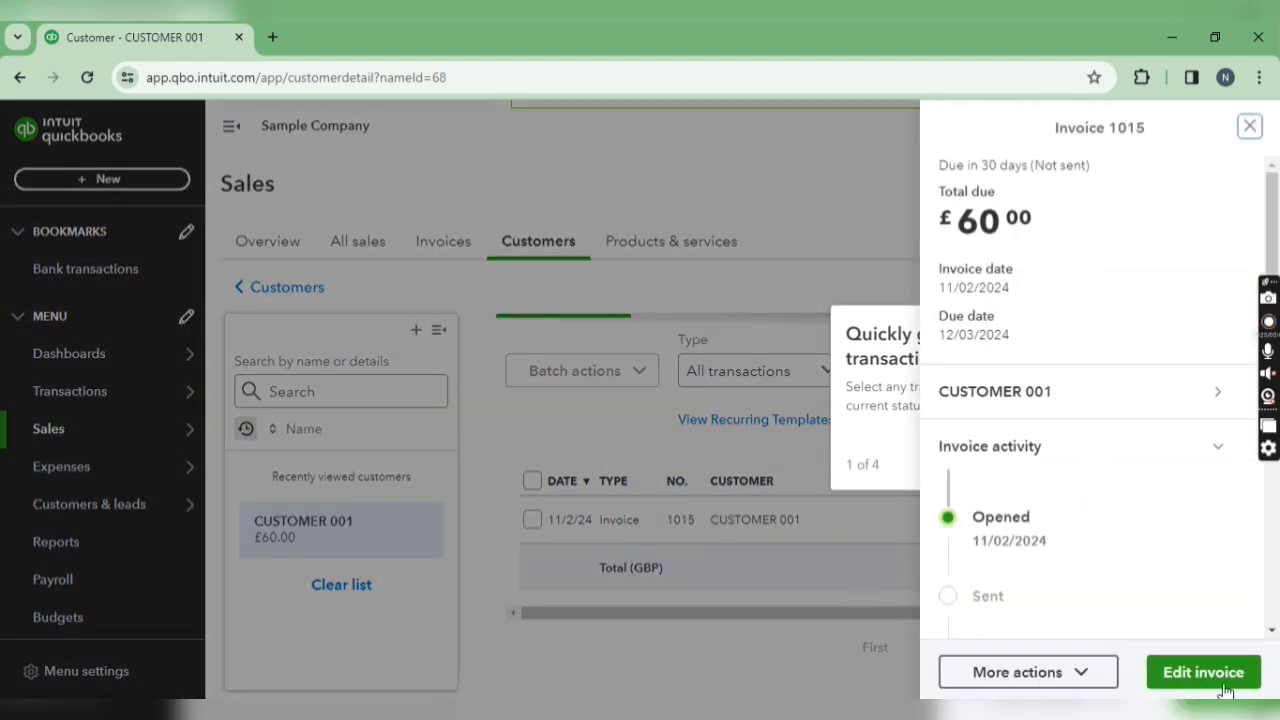
click(1080, 672)
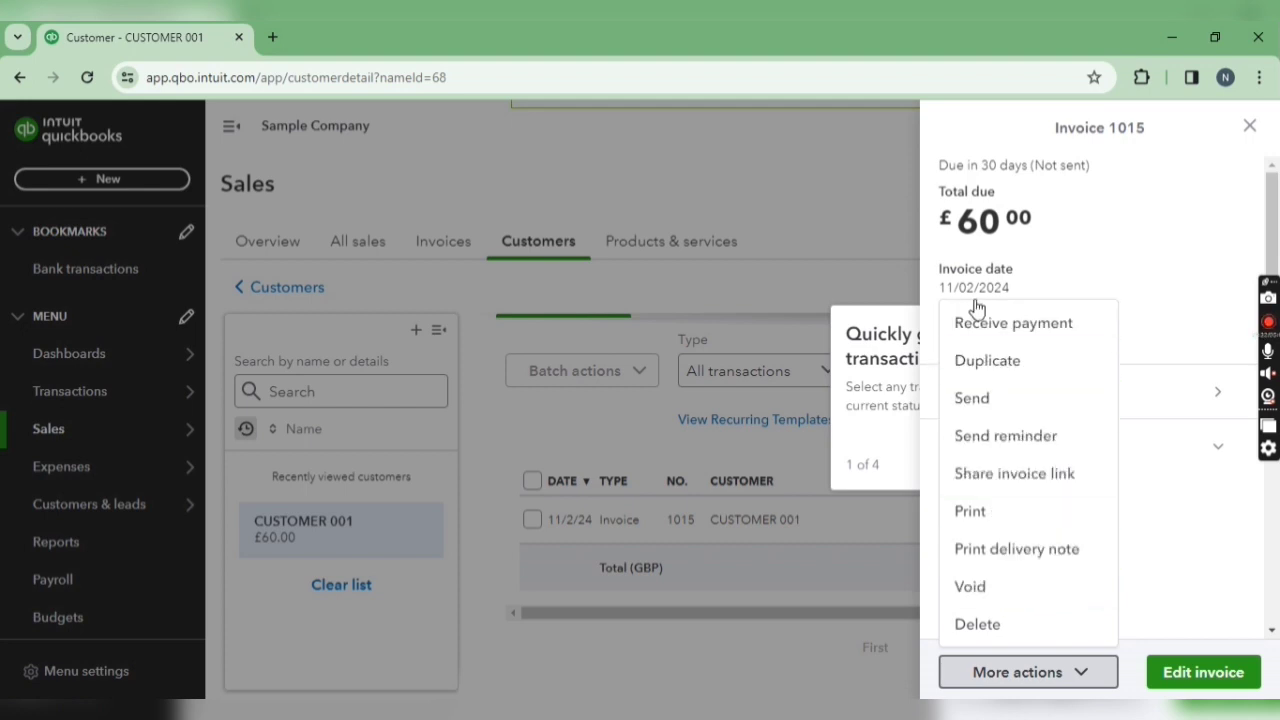
click(663, 300)
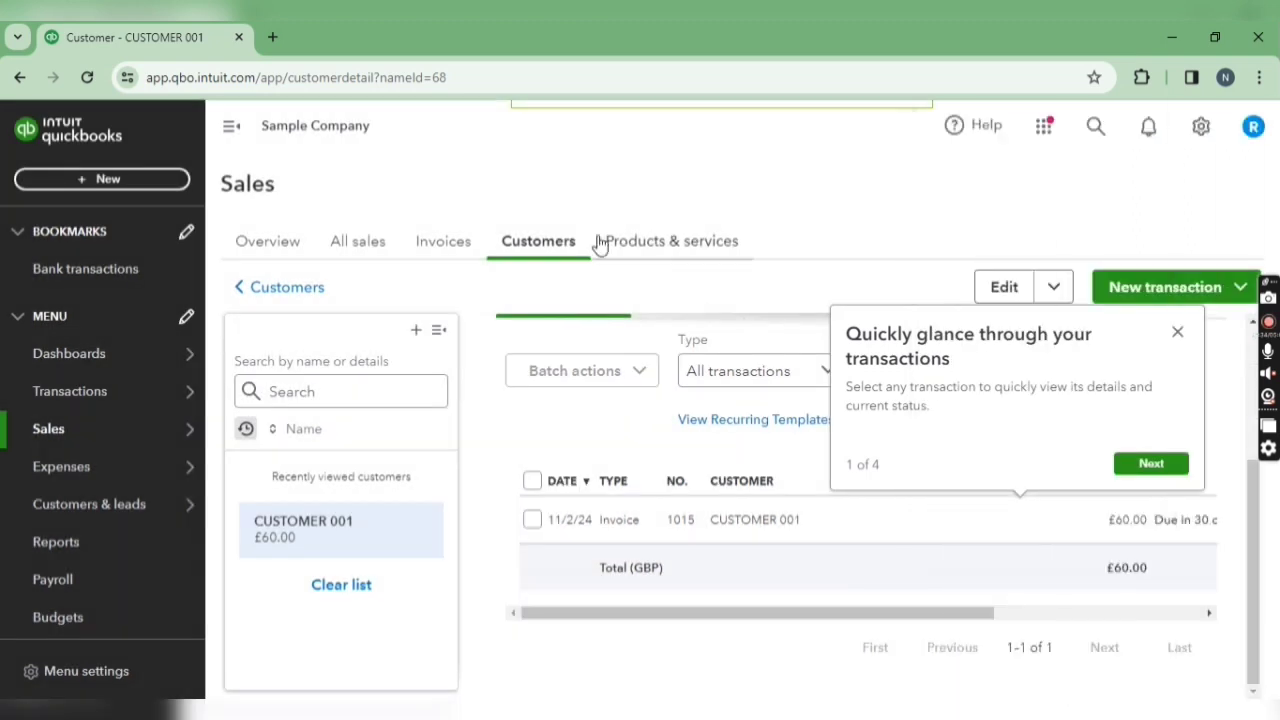
Step: Open CUSTOMER 001's invoice for editing from the Invoices list, review its header and line items, and close it
click(432, 244)
scroll(500, 445, down, 5)
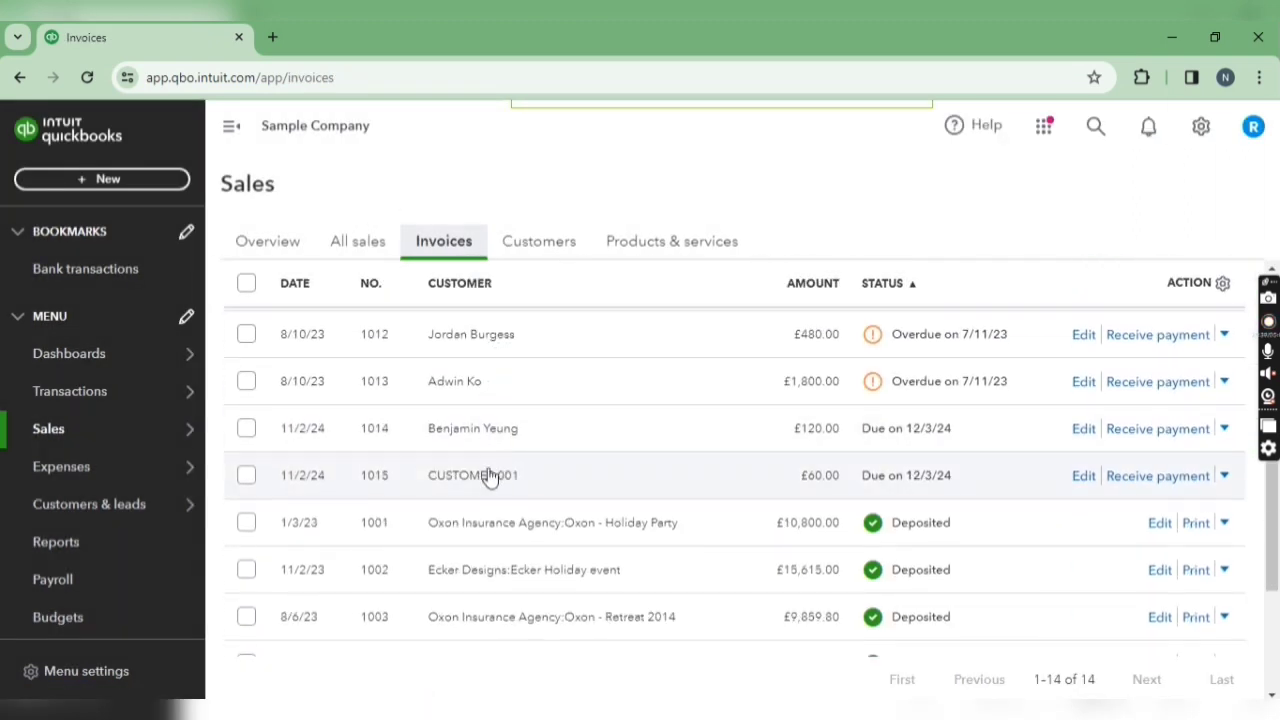
click(1082, 476)
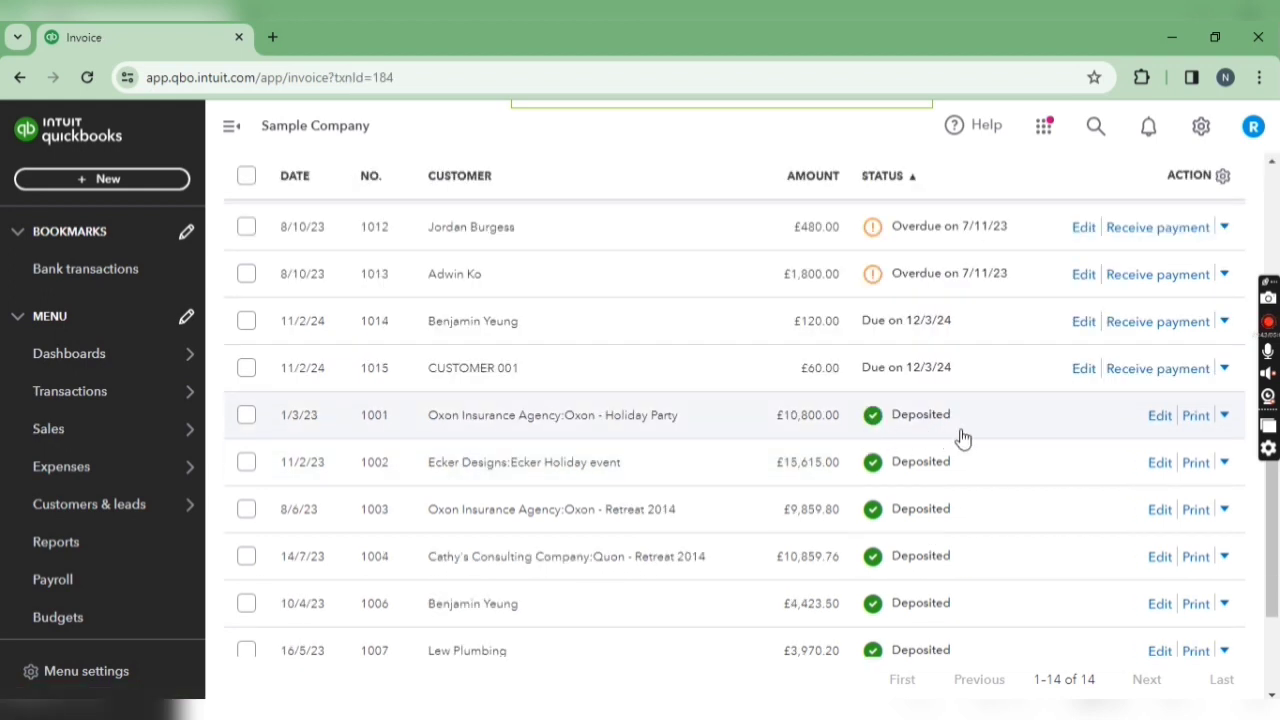
scroll(630, 400, down, 6)
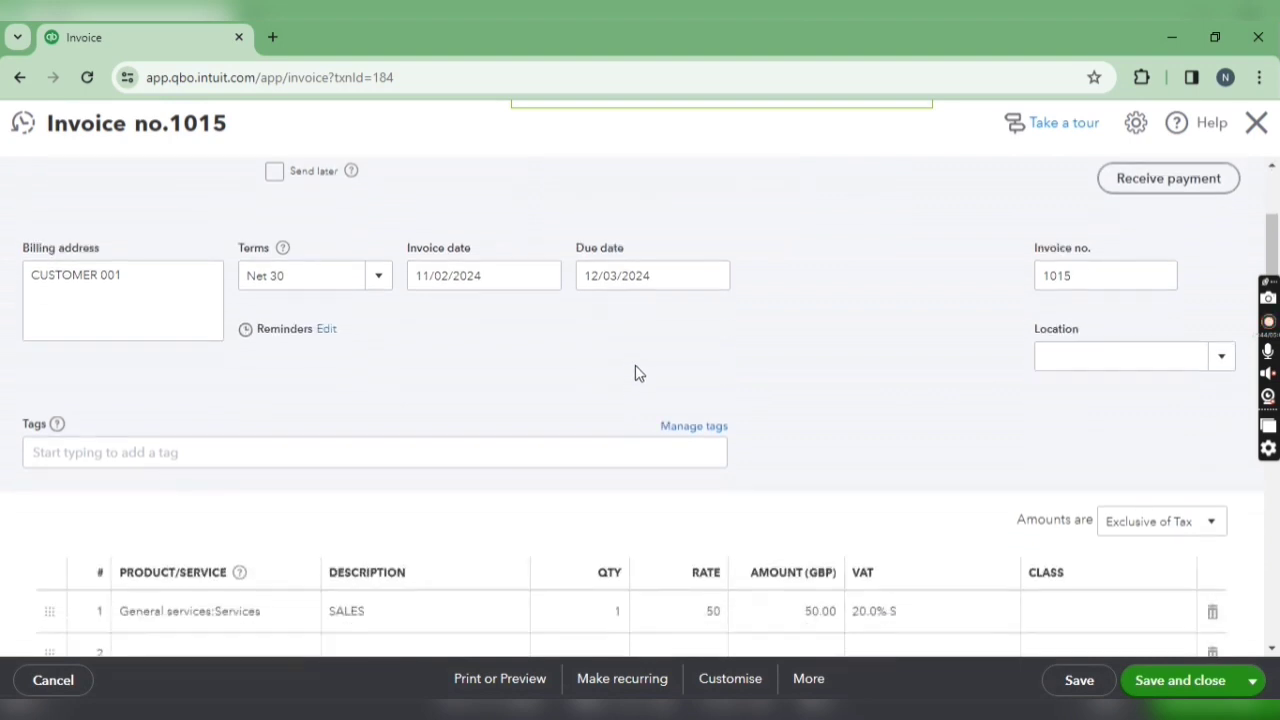
scroll(640, 471, up, 4)
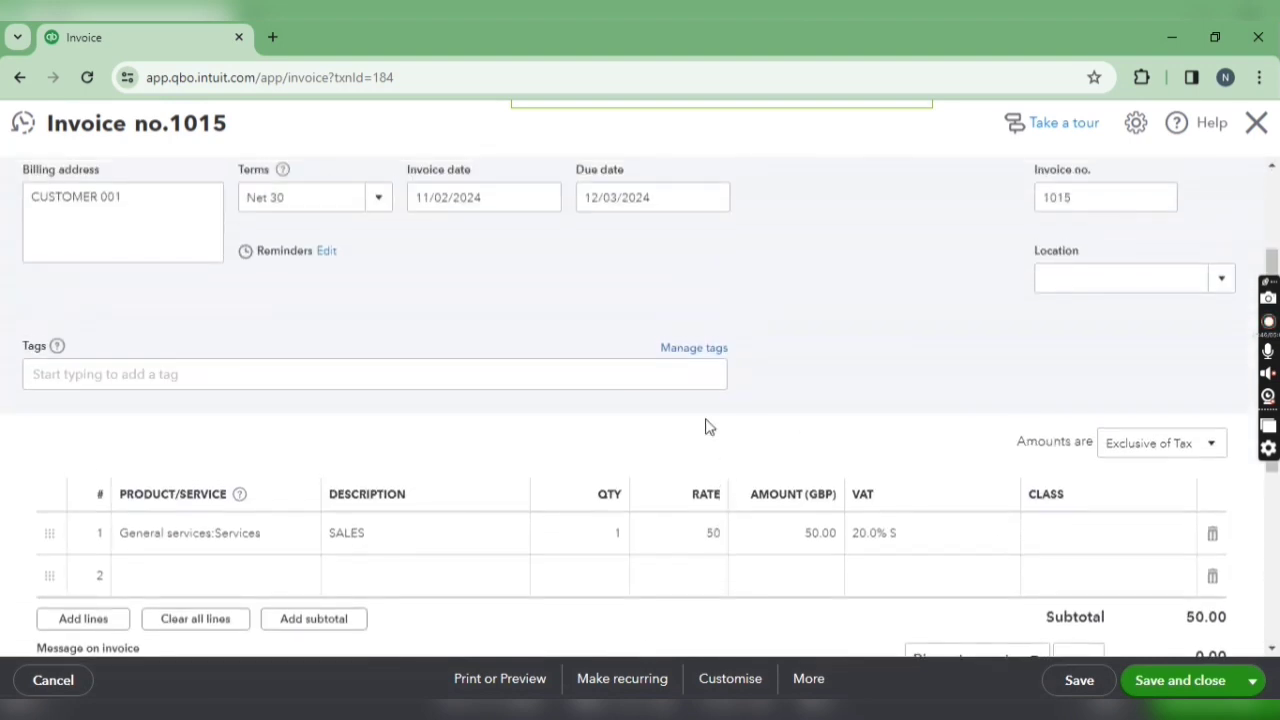
scroll(706, 426, up, 2)
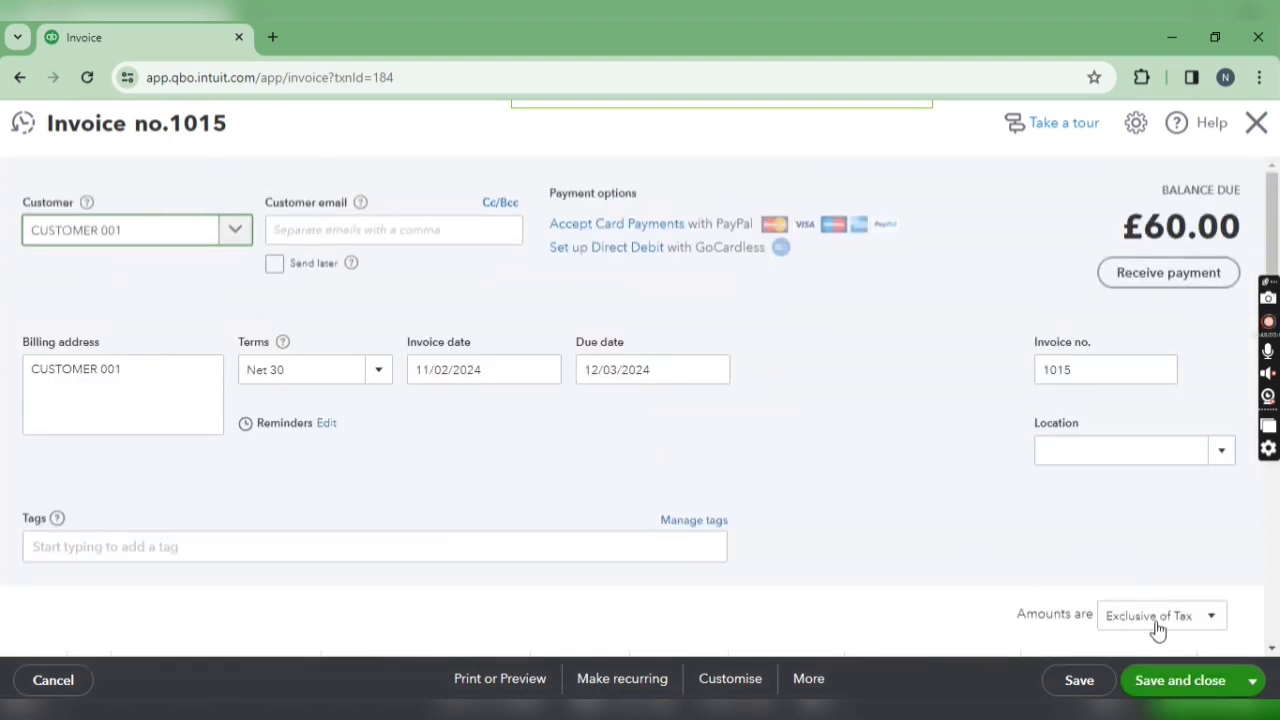
click(1256, 122)
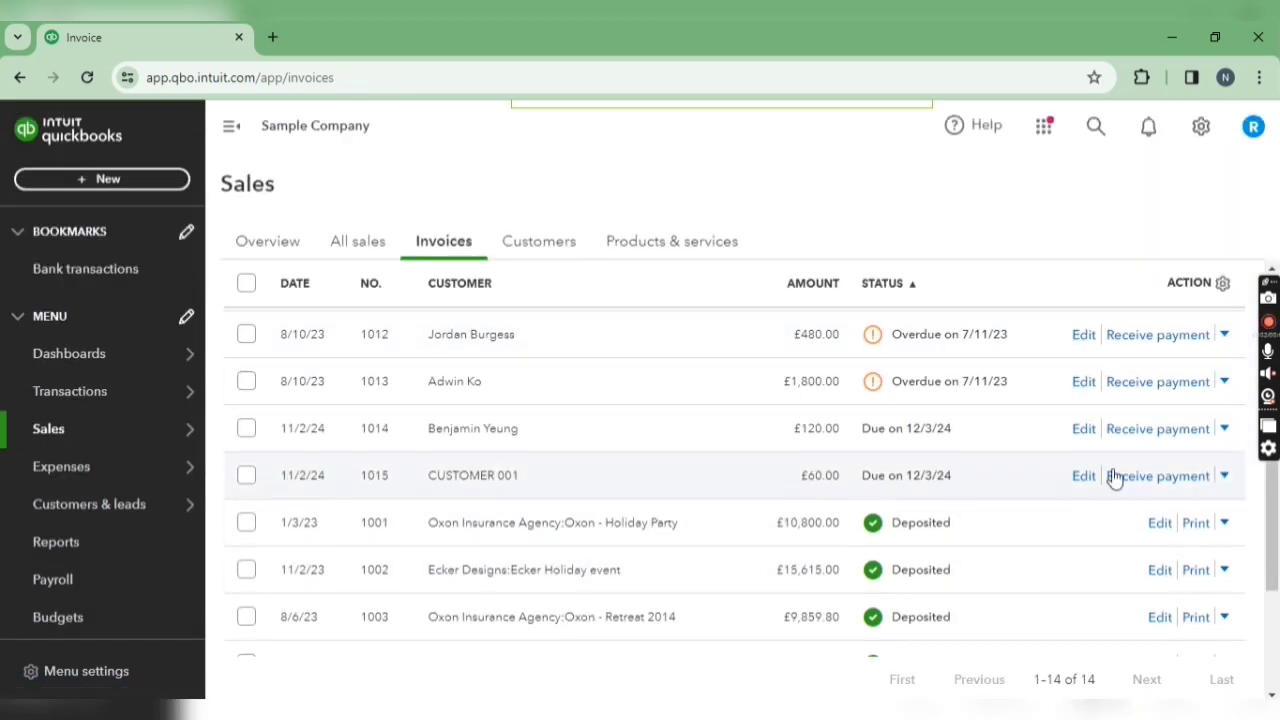
Step: Delete CUSTOMER 001's invoice from the Invoices list and confirm the deletion
click(1221, 479)
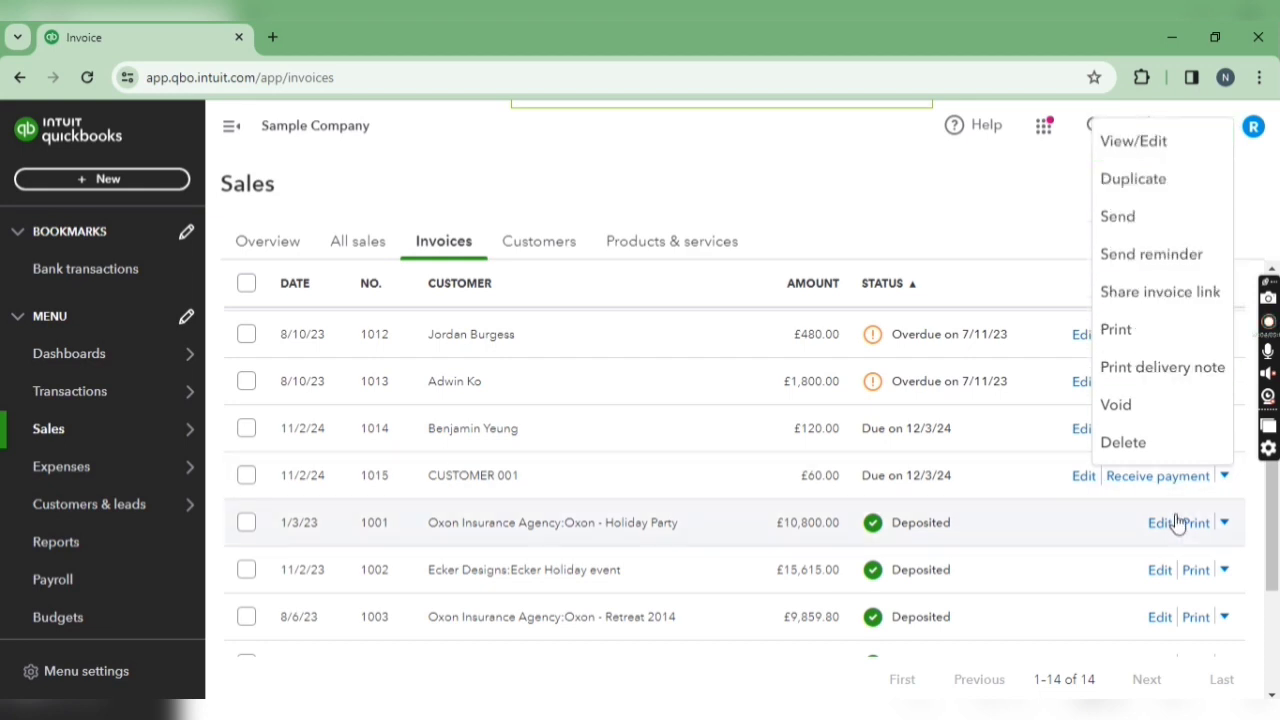
click(1122, 443)
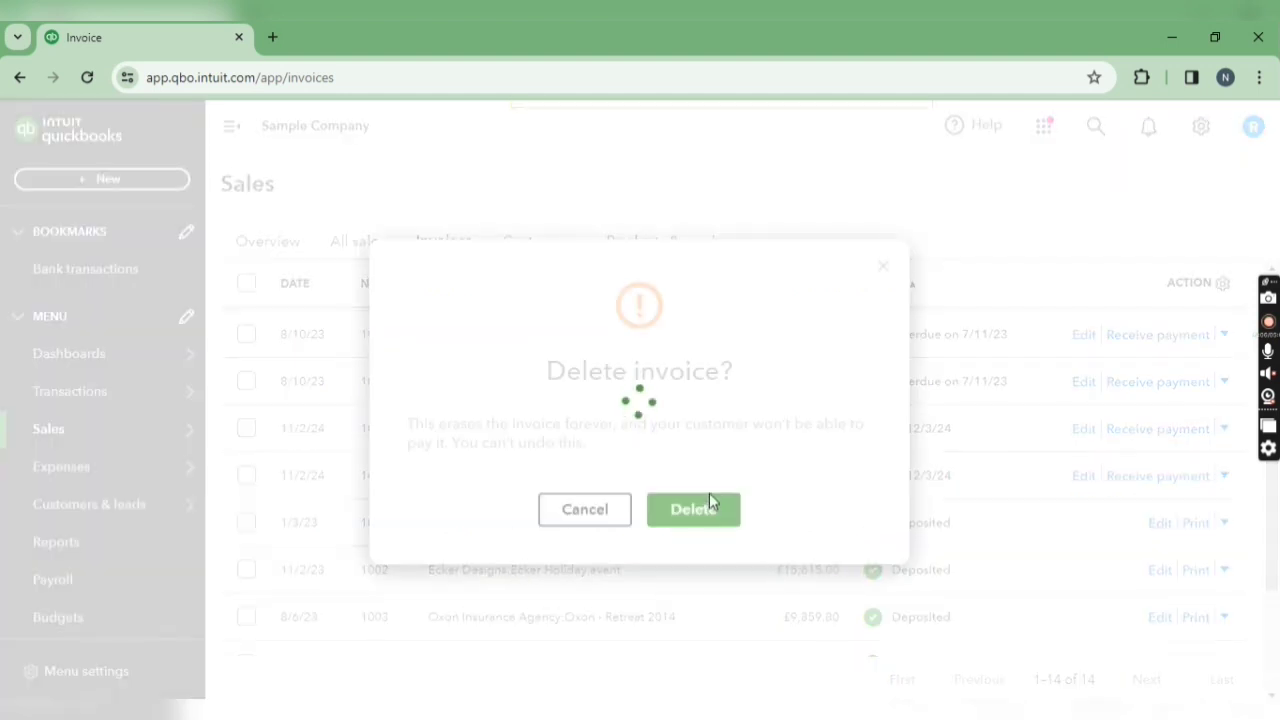
click(703, 512)
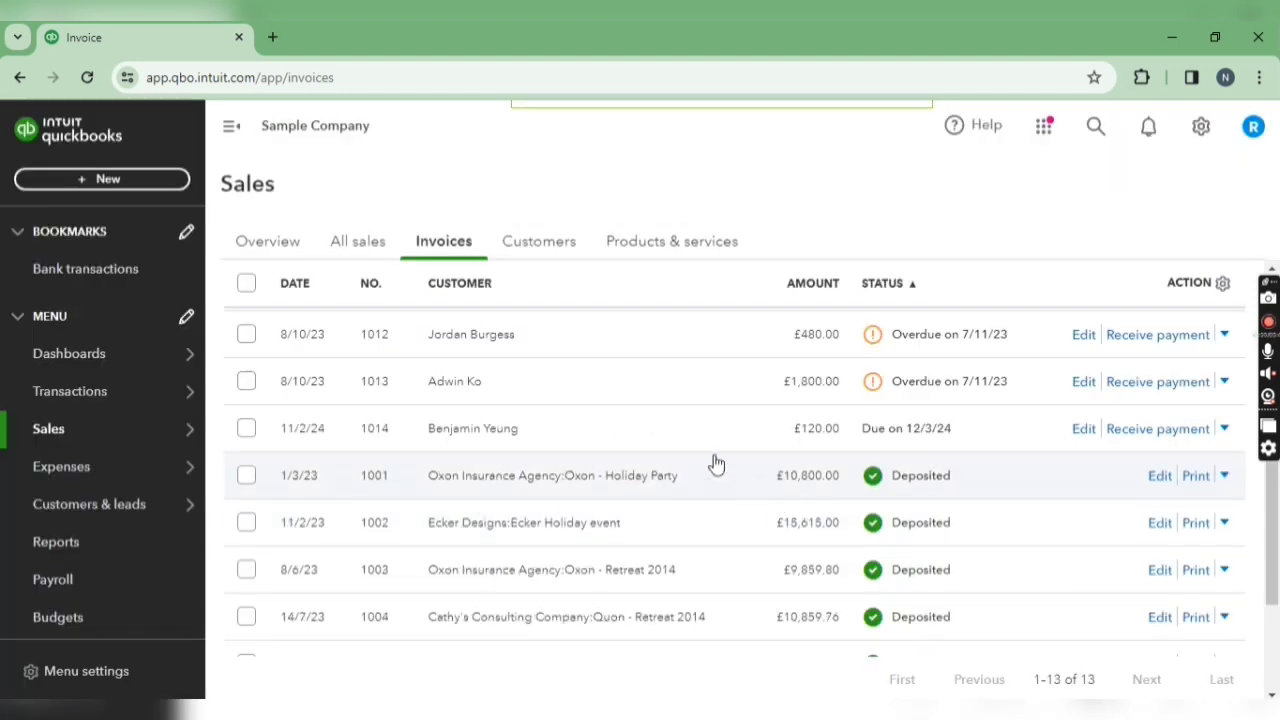
Step: Examine the status and date filter options of the invoice list, sorting the list by customer in between
scroll(716, 466, up, 3)
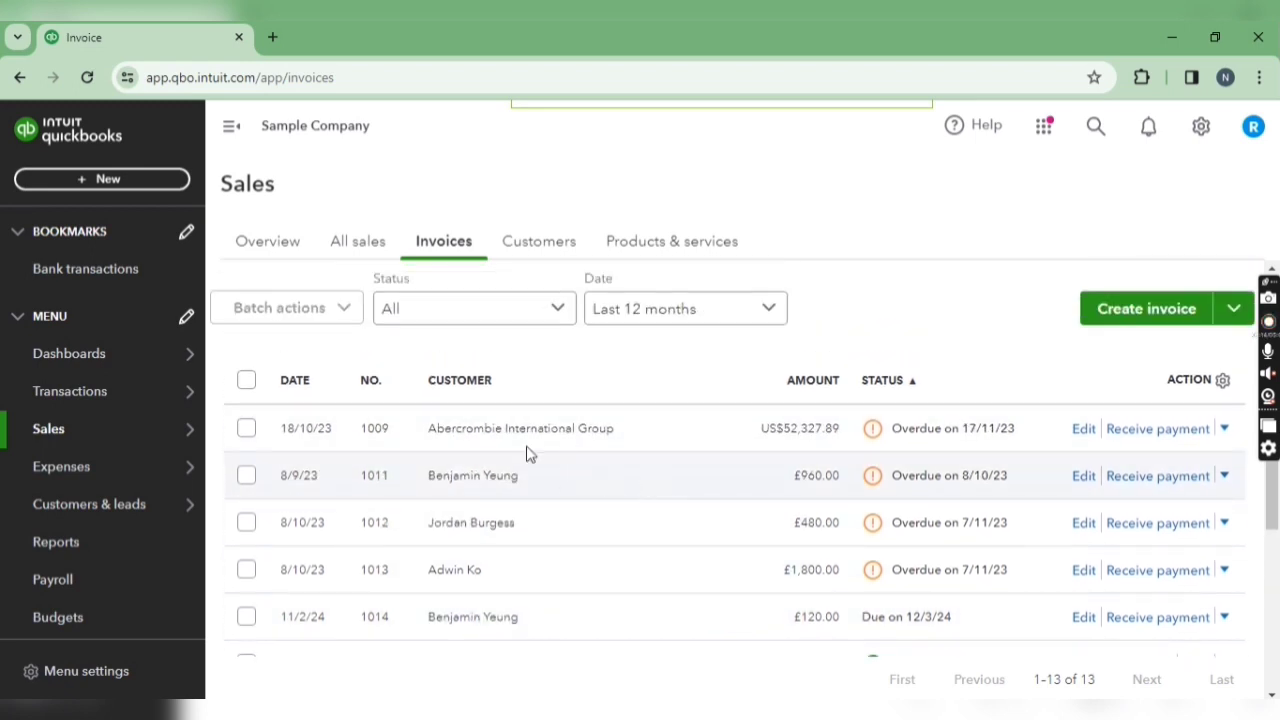
click(555, 310)
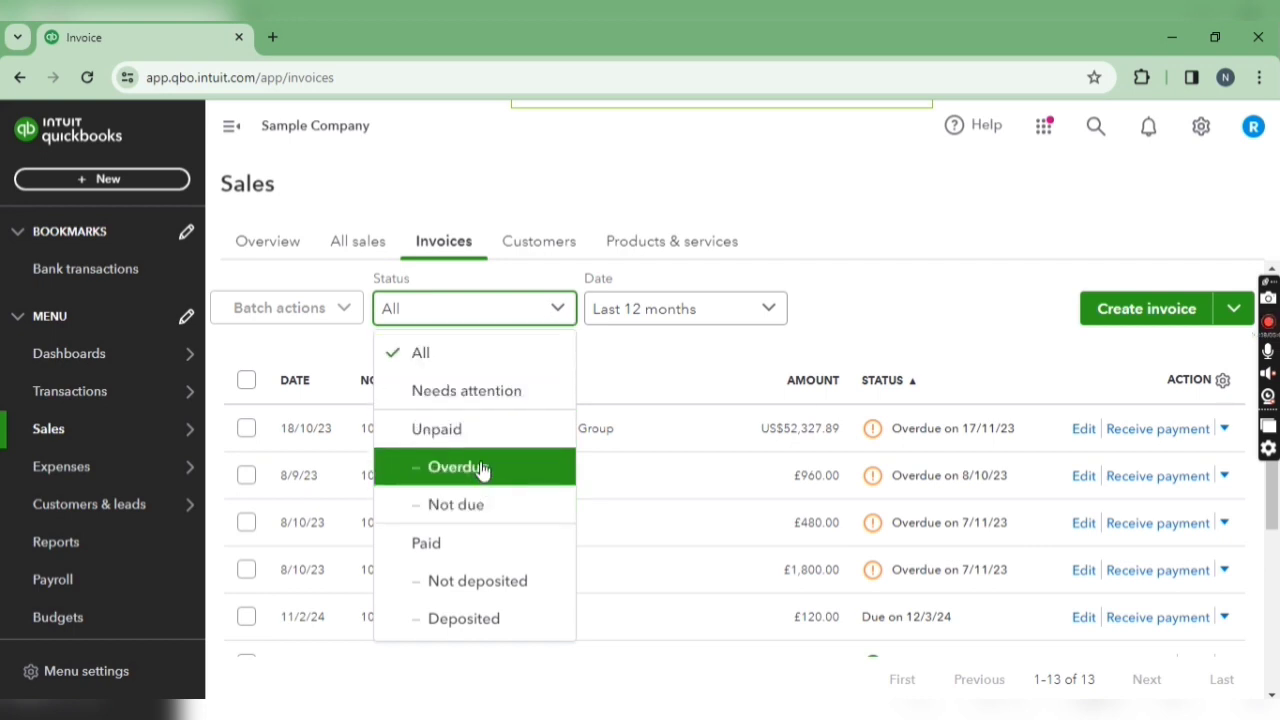
click(605, 380)
click(763, 309)
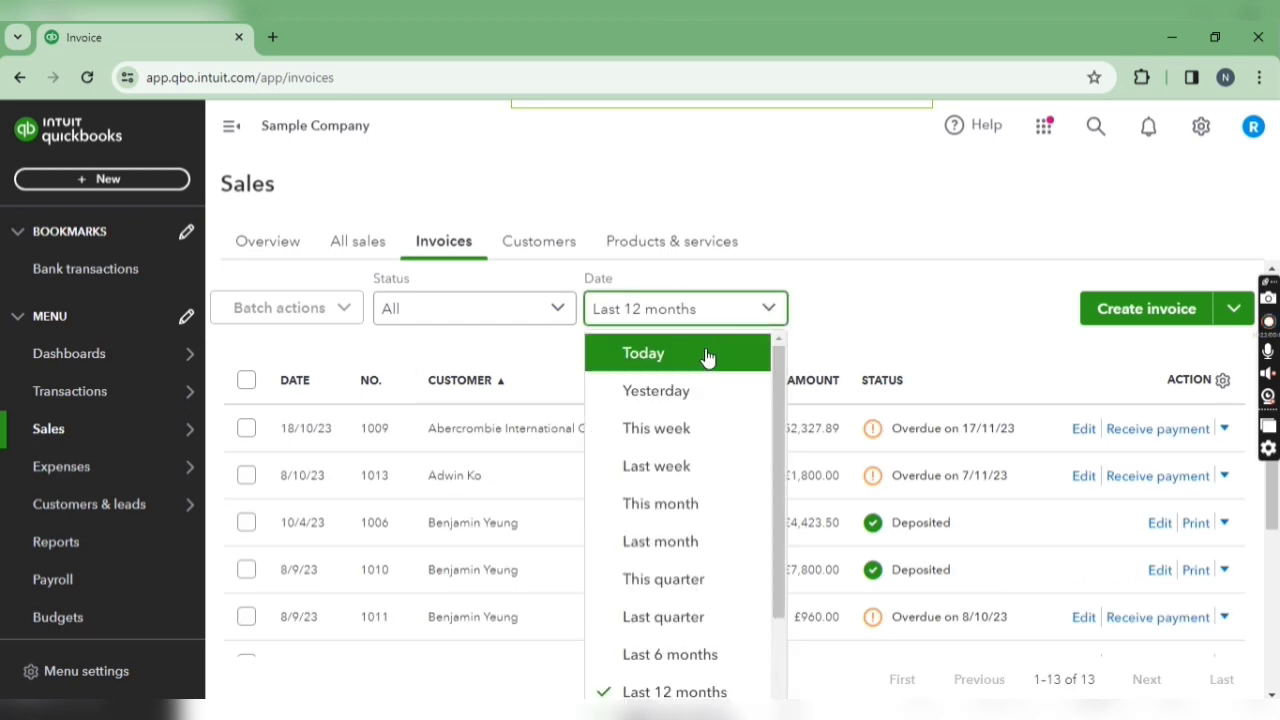
scroll(688, 470, down, 1)
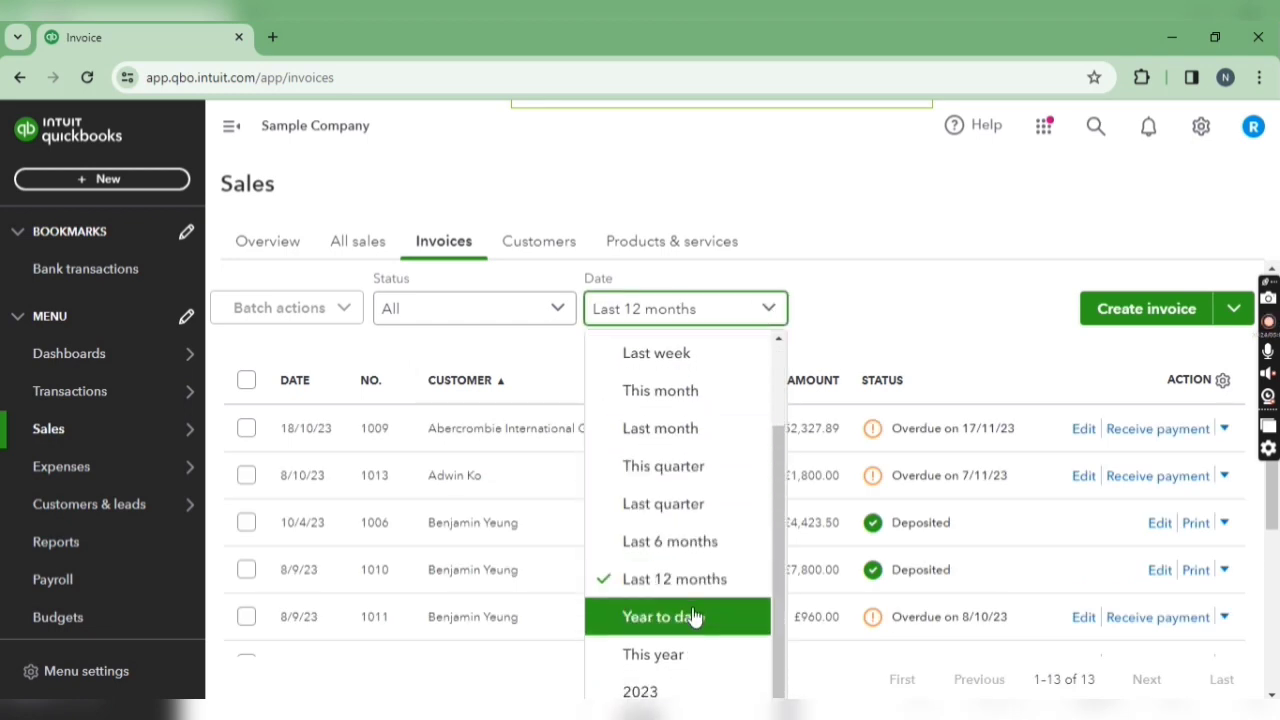
click(886, 277)
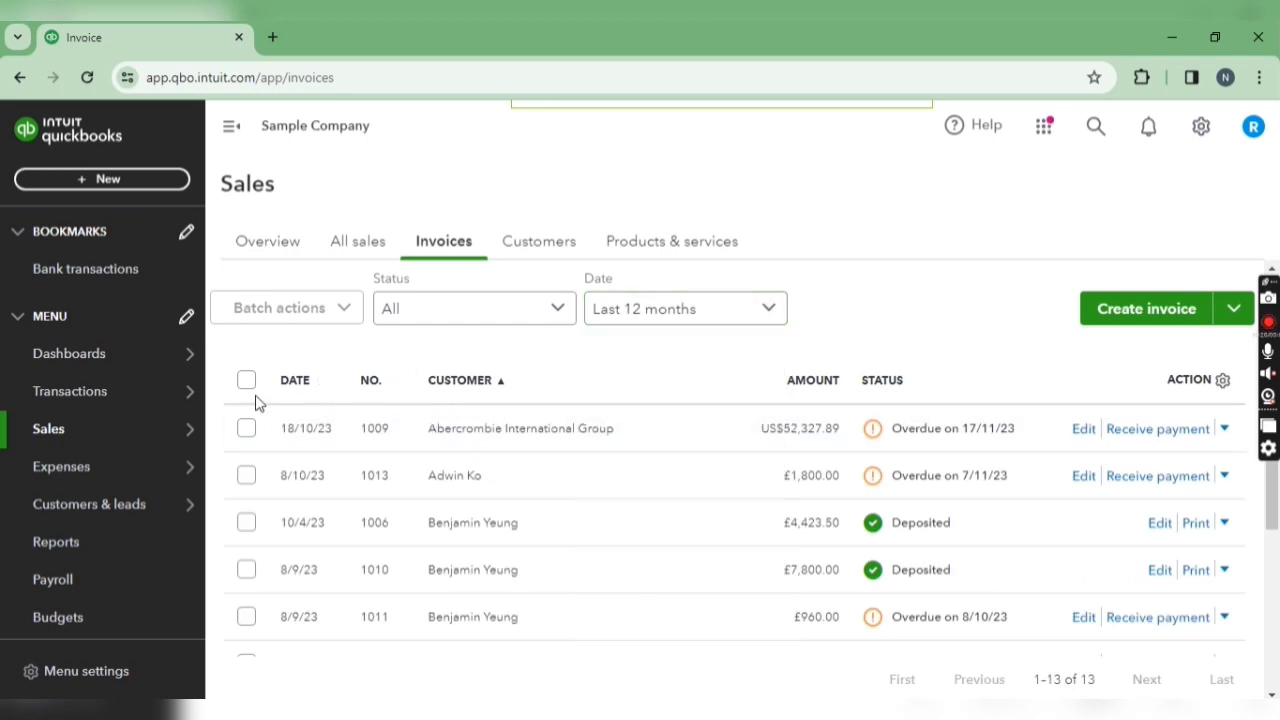
Step: Sort the invoice list by date, number, status and finally amount, and view its column and row display settings
click(310, 375)
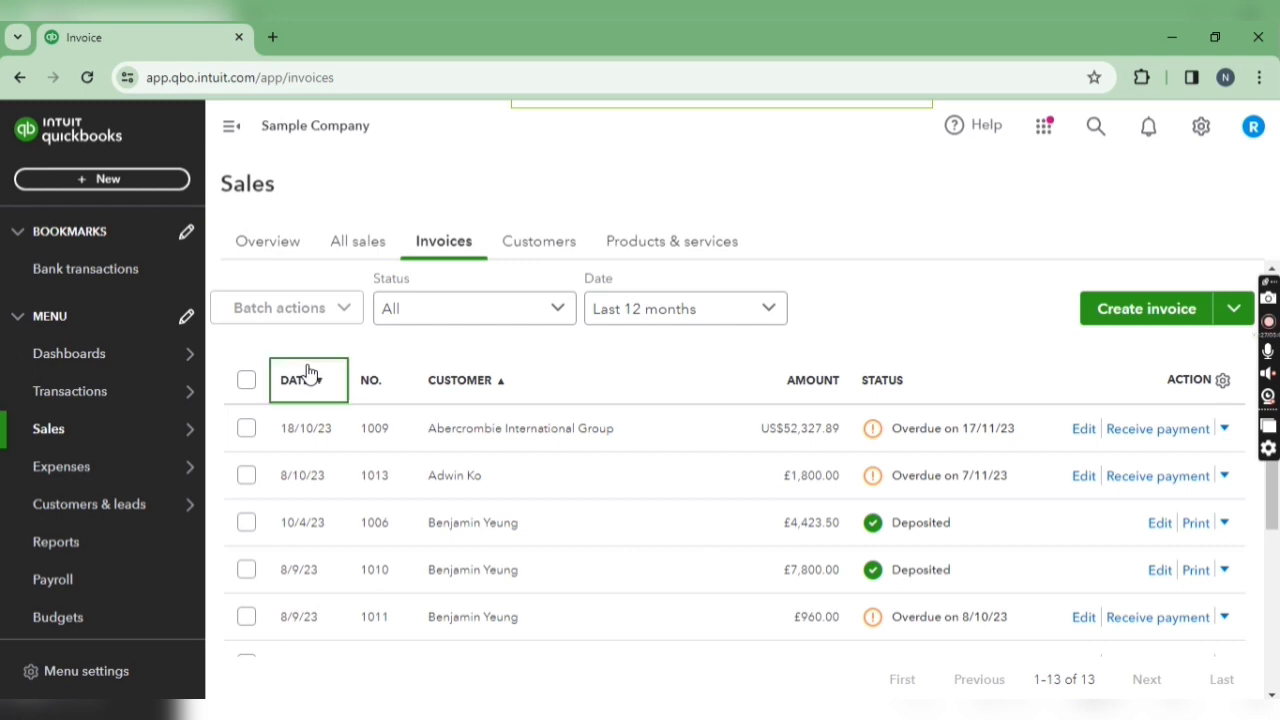
click(375, 381)
click(380, 386)
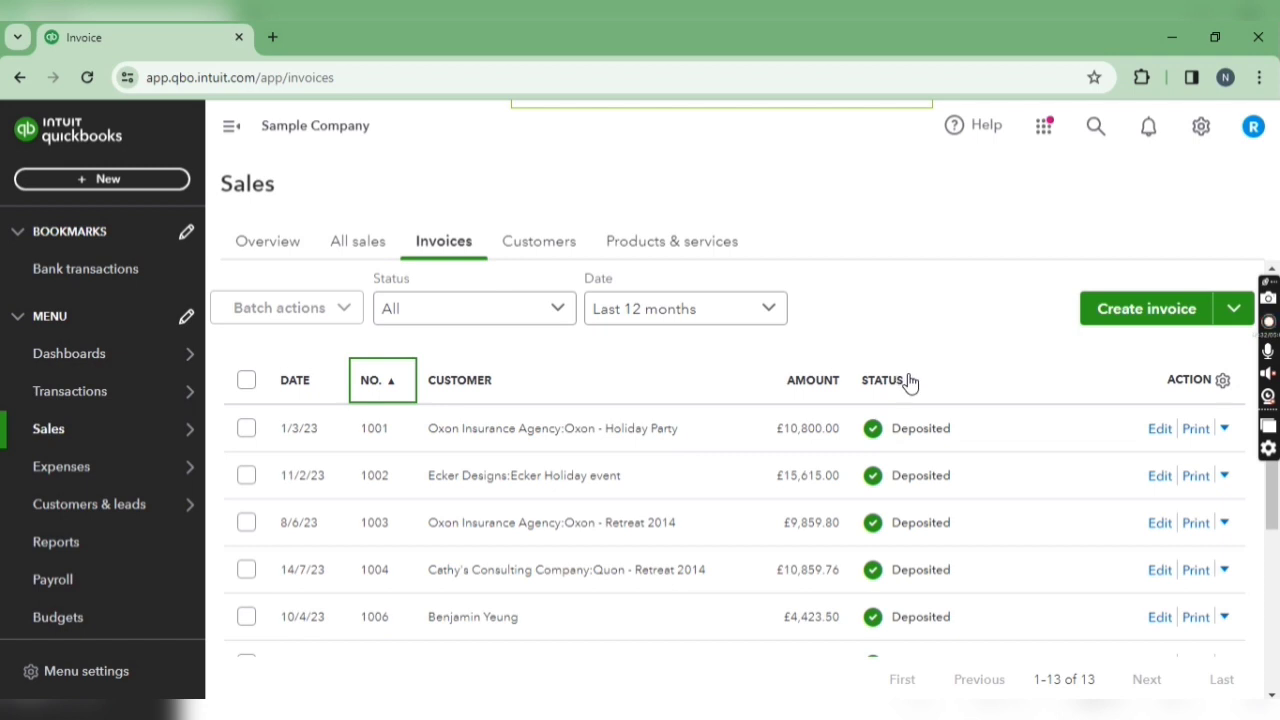
click(873, 388)
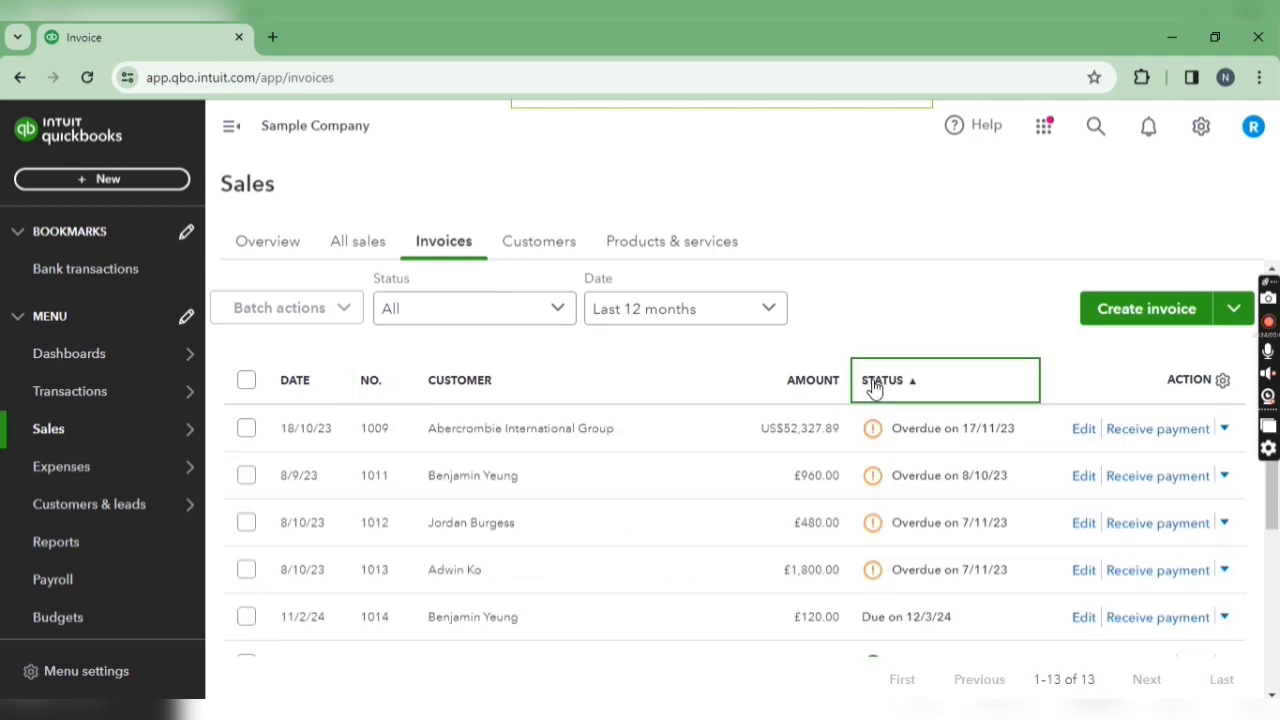
click(832, 389)
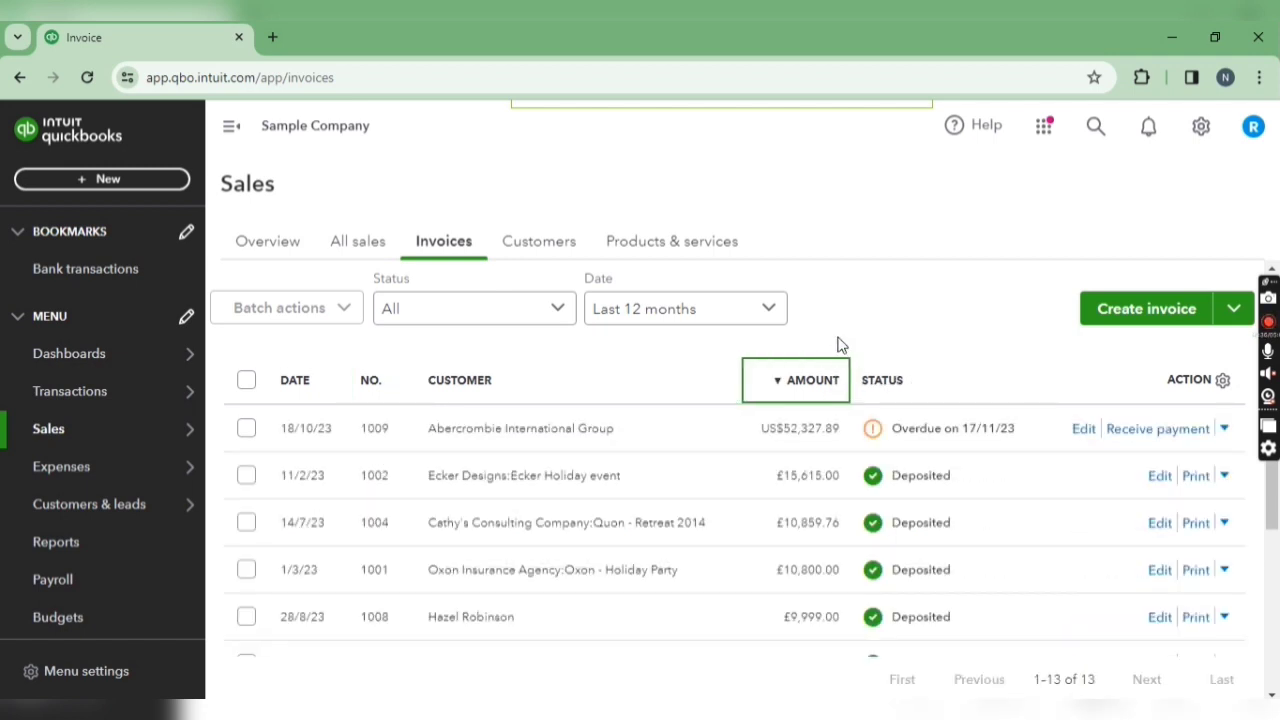
click(1221, 383)
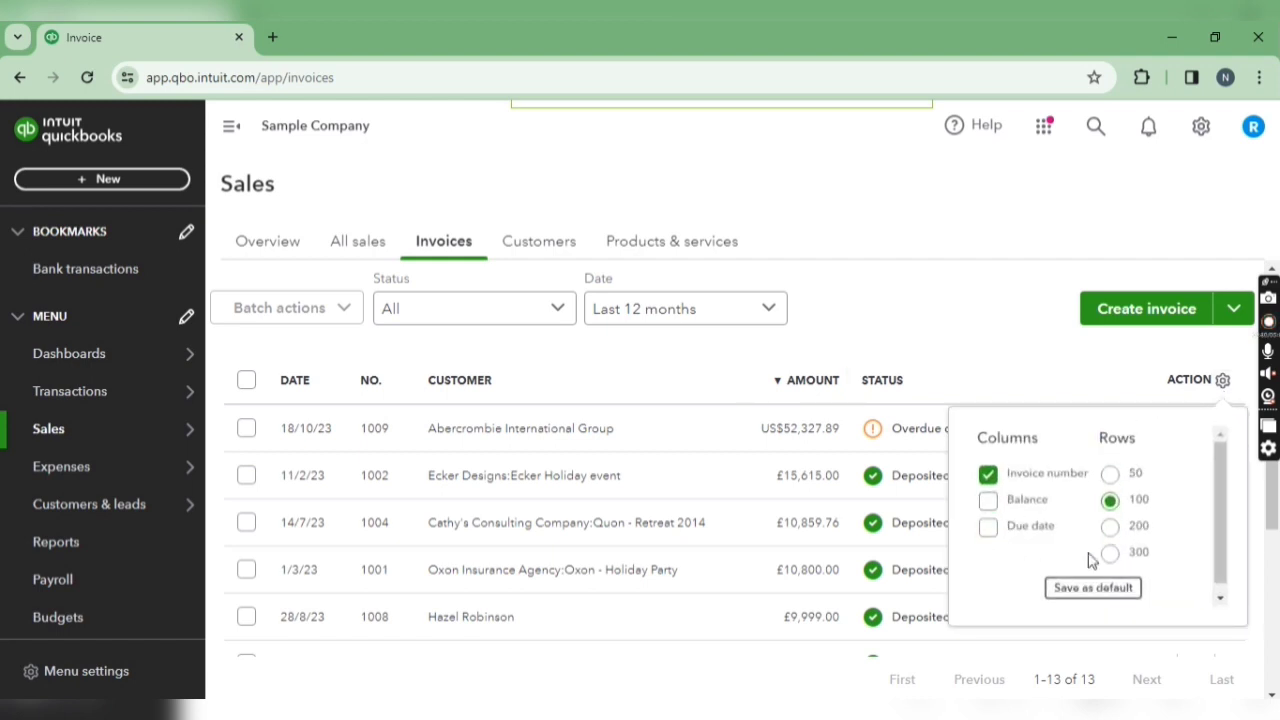
click(908, 337)
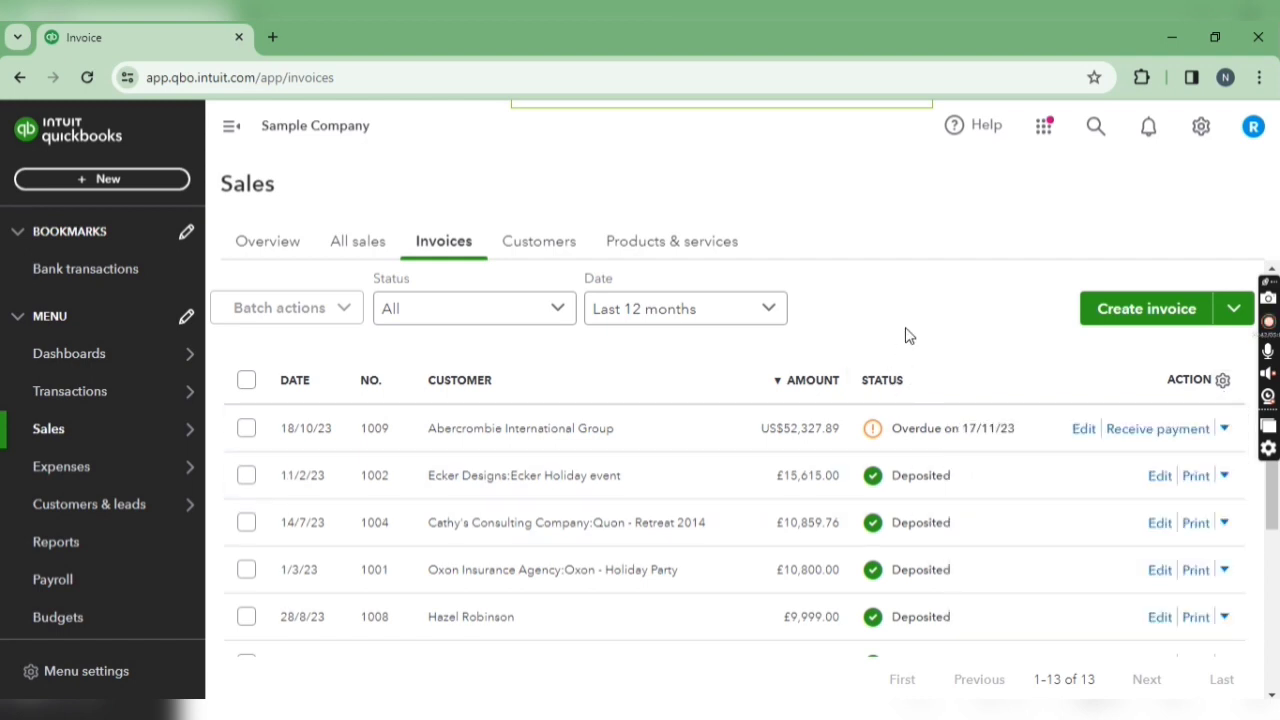